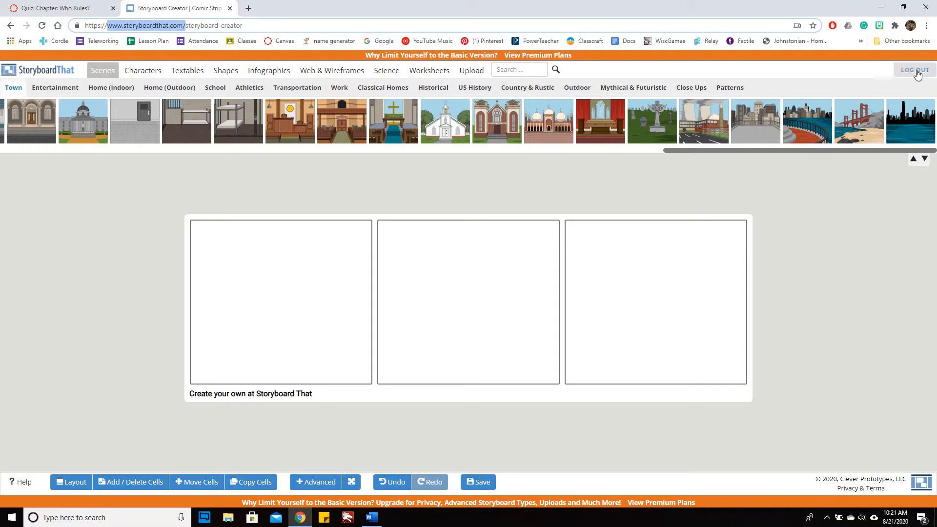
Step: Log out of the account, dismiss the save reminder, and reload the storyboard creator page
click(917, 71)
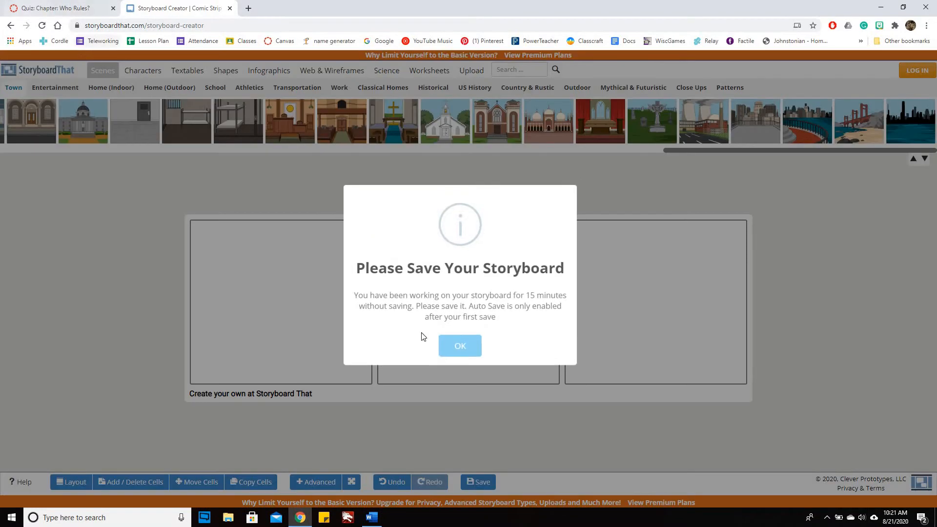
click(470, 350)
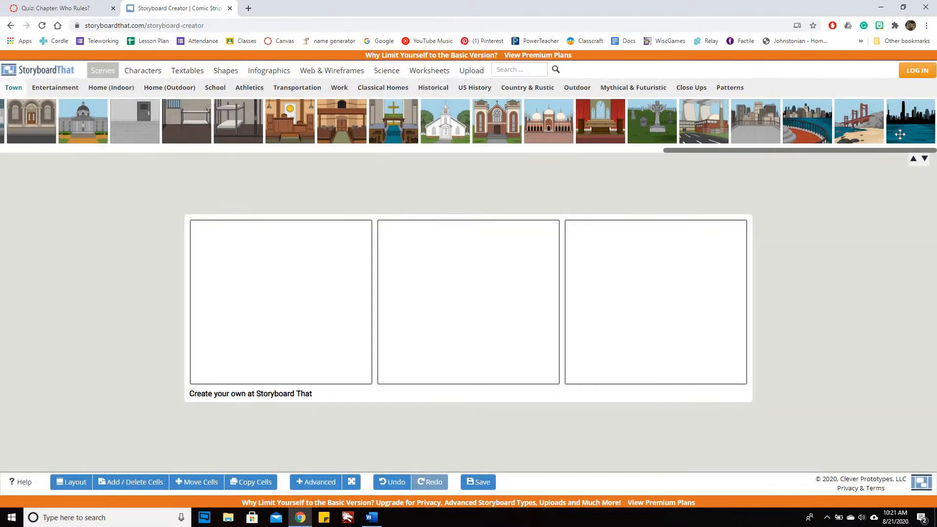
click(42, 25)
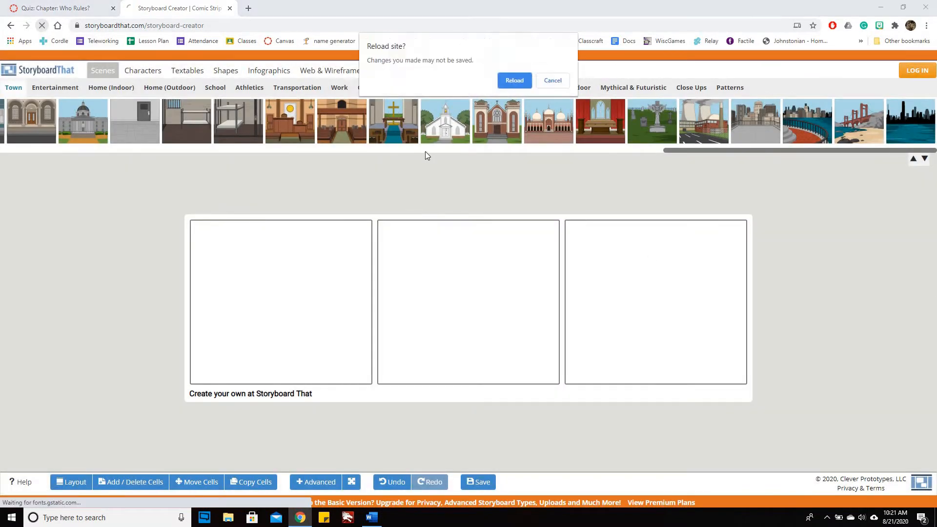
click(501, 86)
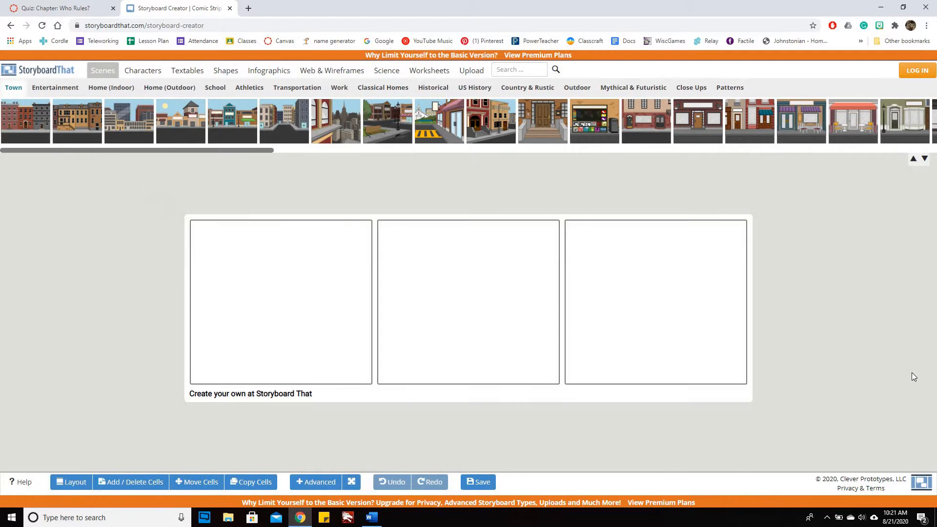
Step: Accept the terms and conditions and sign in through Google with the school account
click(914, 73)
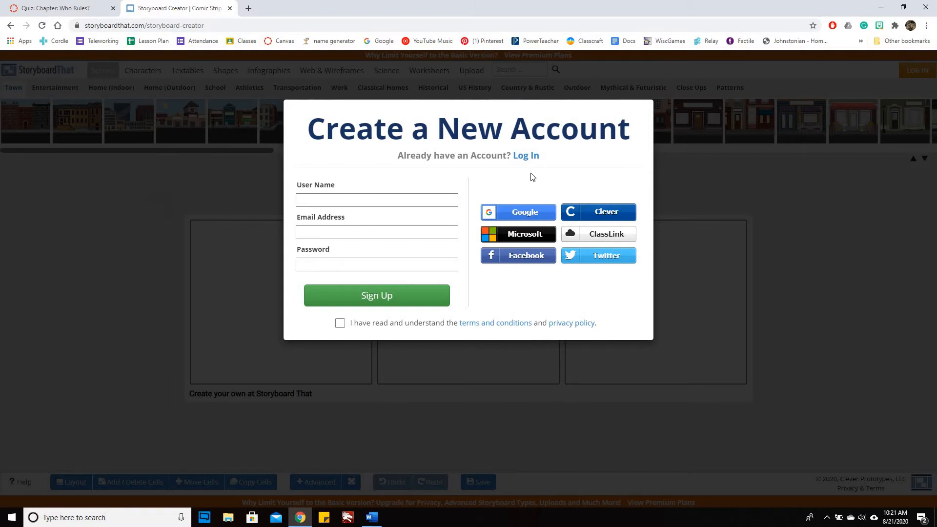
click(522, 215)
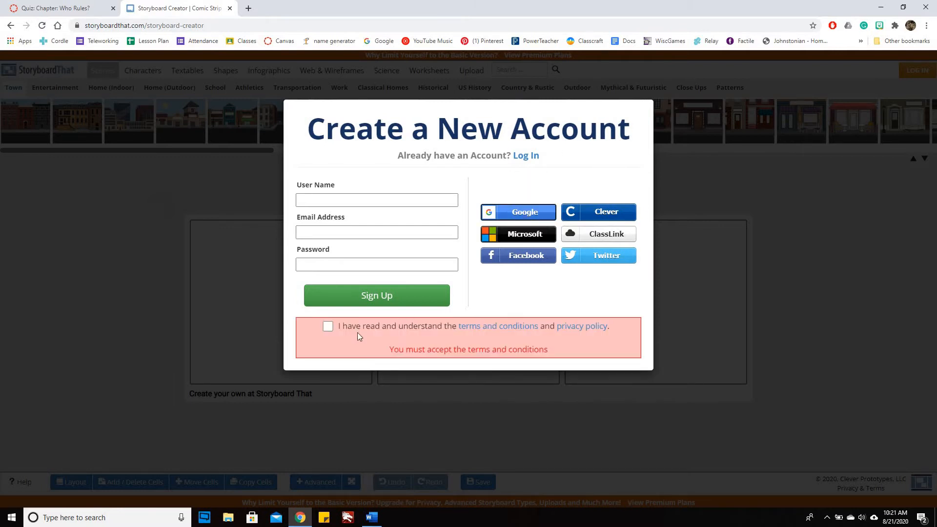
click(327, 327)
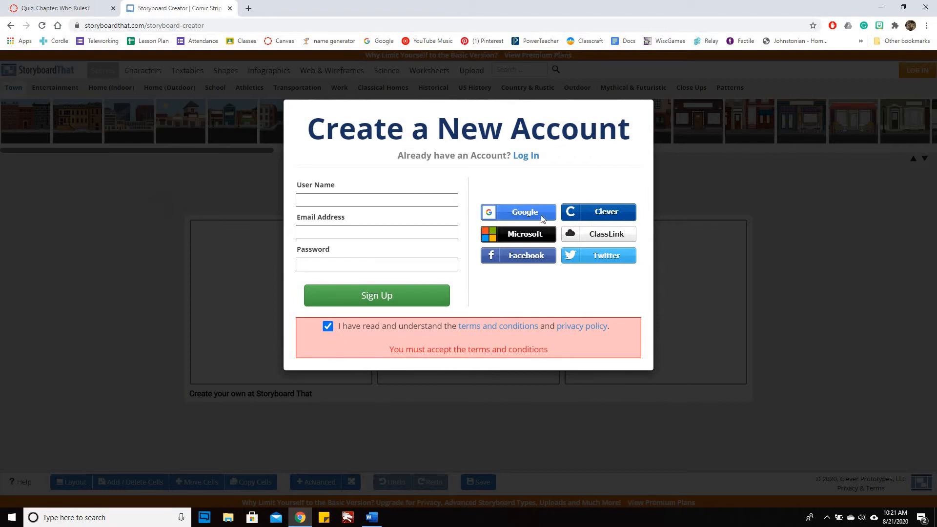
click(541, 217)
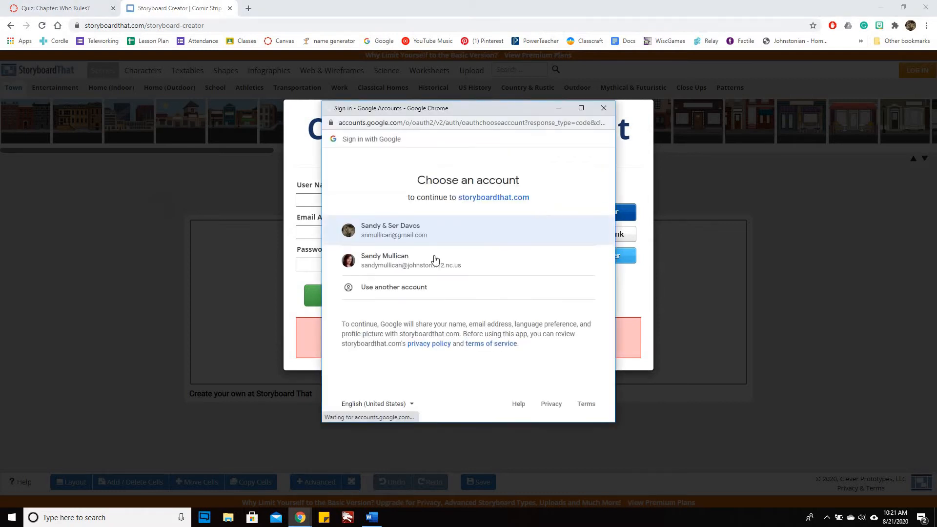
click(431, 260)
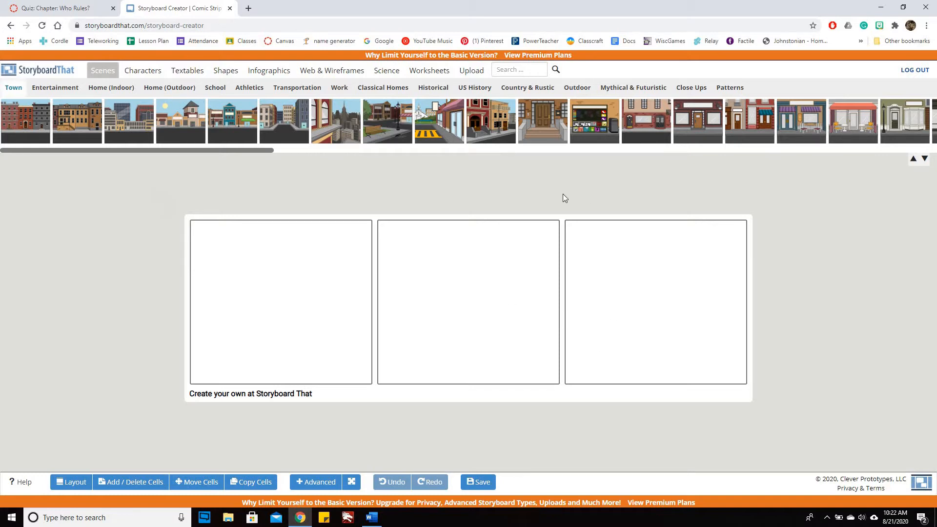
Step: Set the storyboard's cell layout to Title, Cell, & Description
click(71, 483)
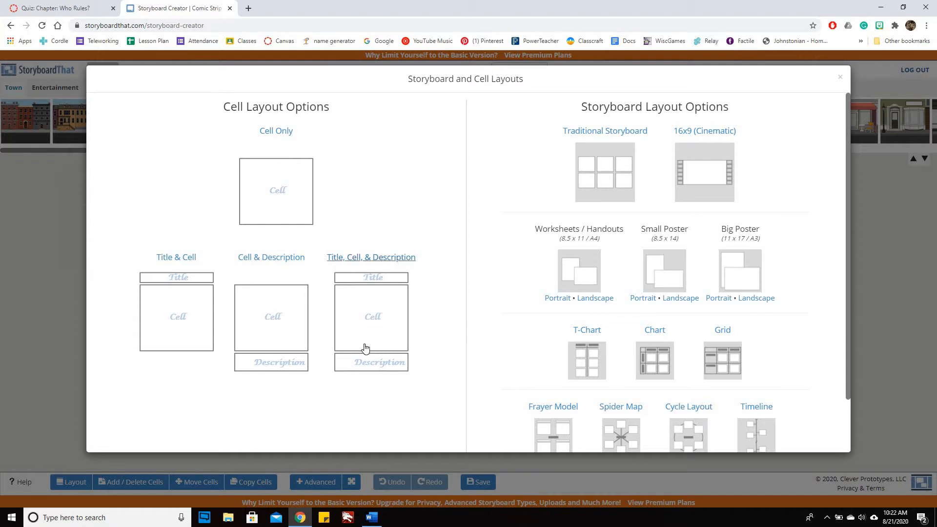
click(367, 345)
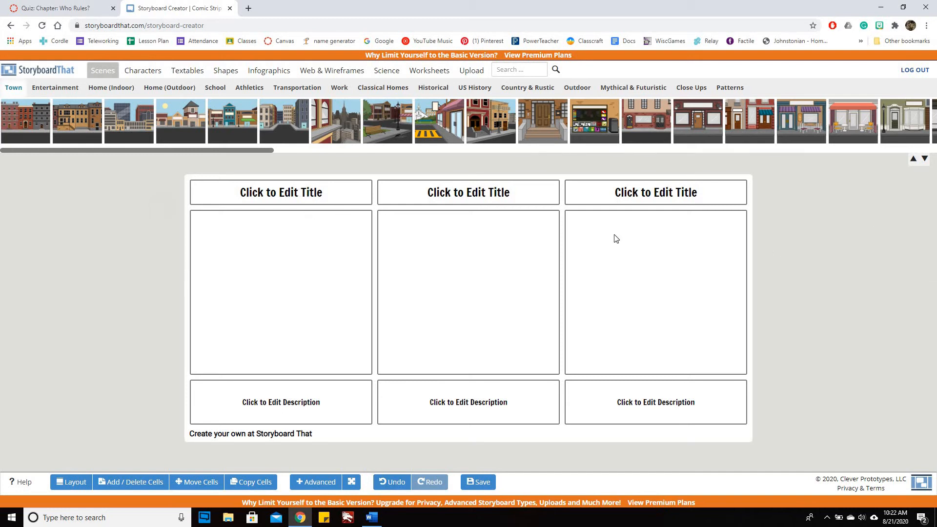
Step: Check the forms of government in the Who Rules? quiz reading, and title the storyboard's first cell "Anarchy"
click(78, 8)
scroll(848, 328, down, 6)
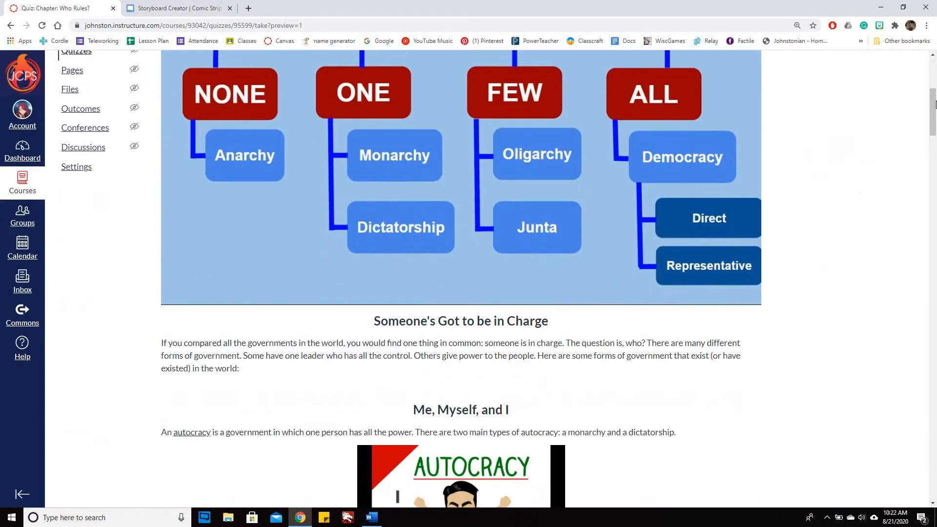
drag(932, 122, 936, 286)
scroll(936, 286, down, 3)
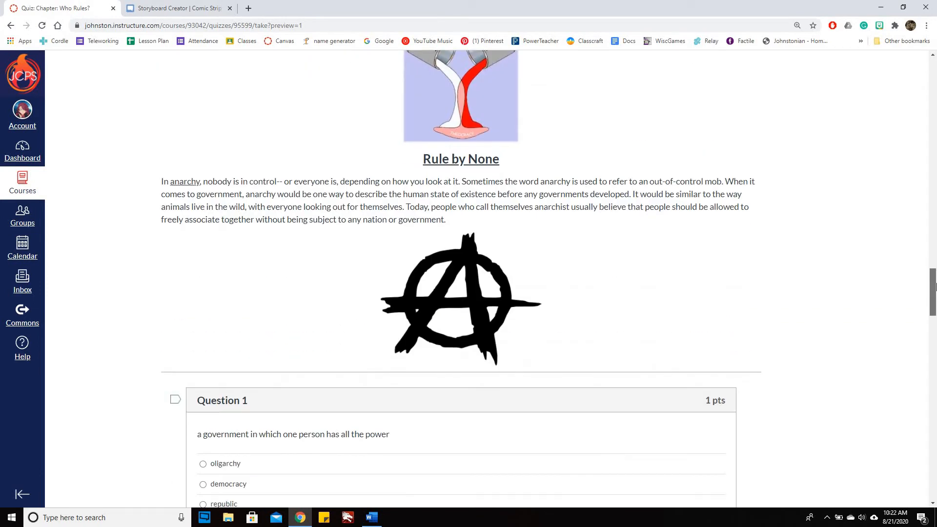
click(157, 7)
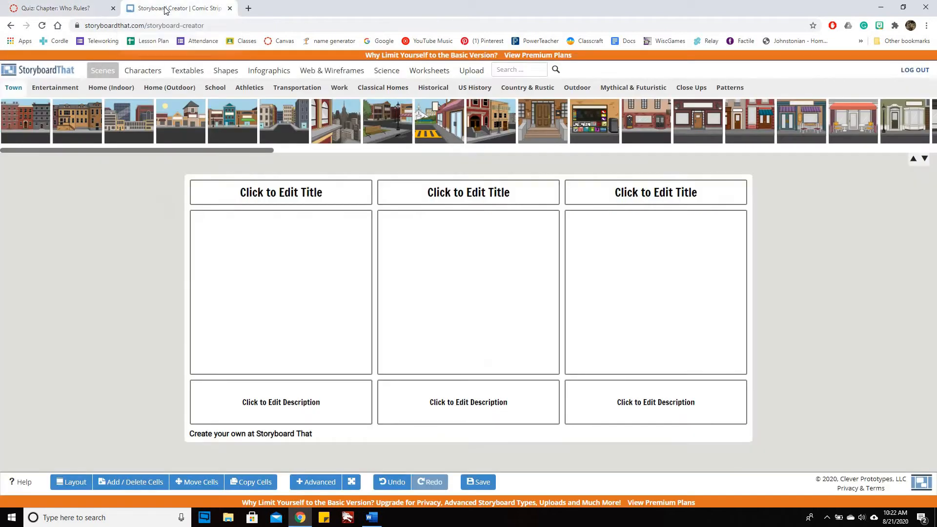
click(275, 191)
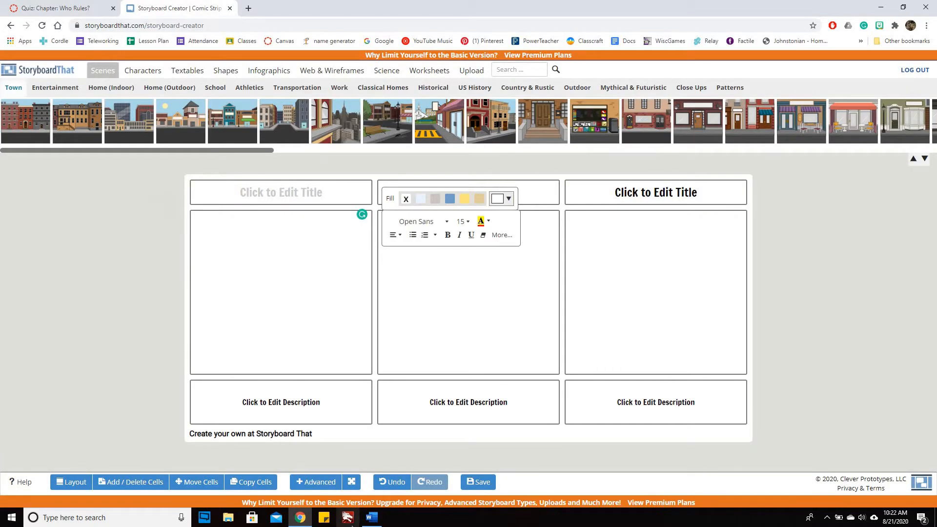
text(Anarchy)
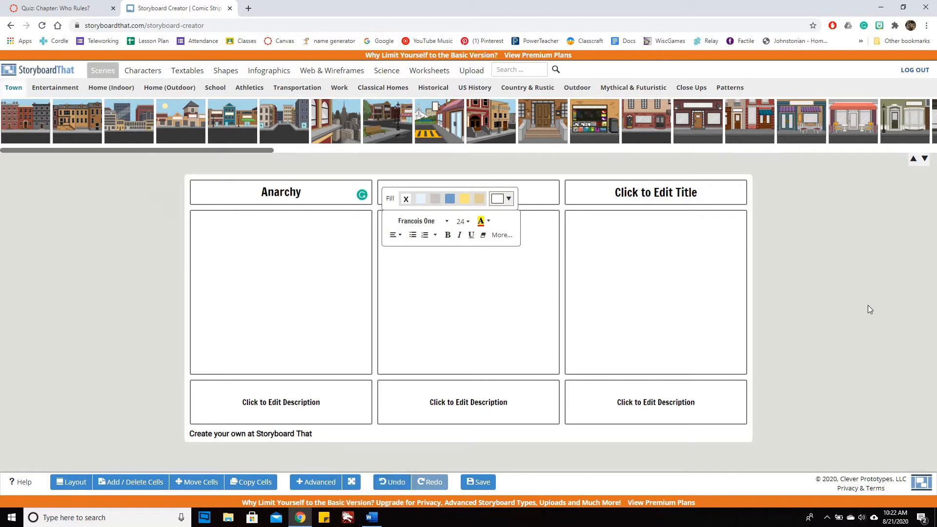
click(829, 323)
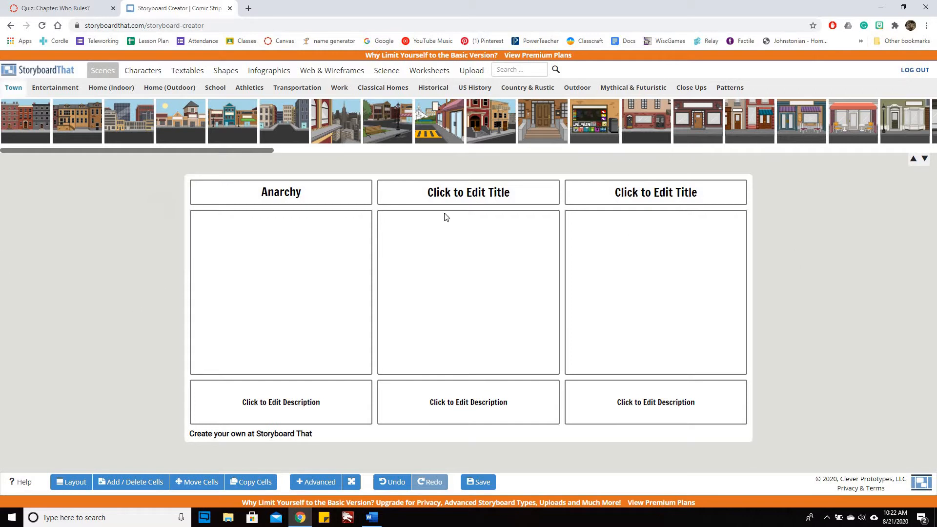
Step: Title the second cell "Democracy"
click(461, 194)
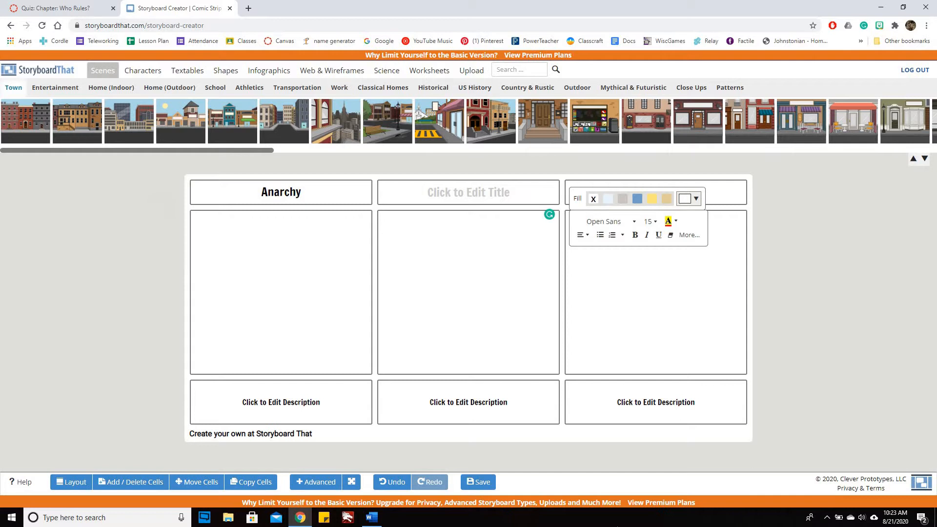
text(De)
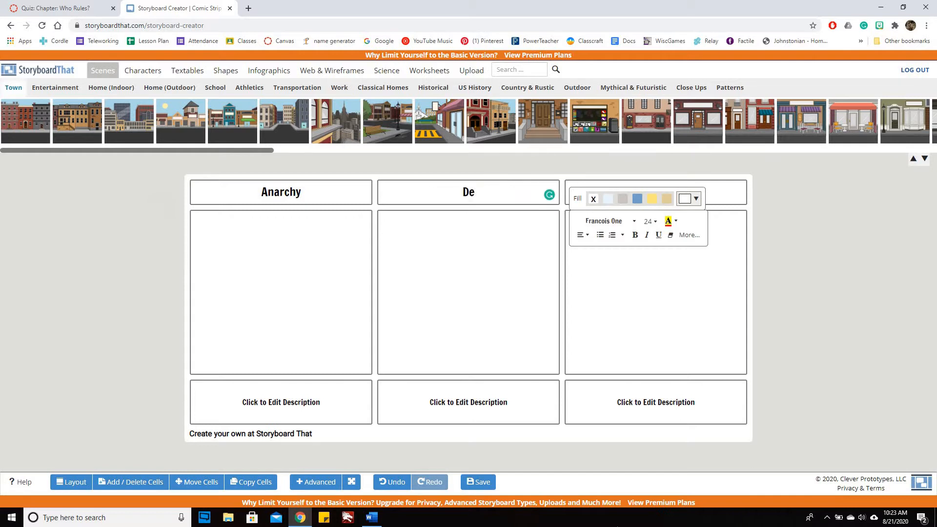
text(mocracy)
click(880, 313)
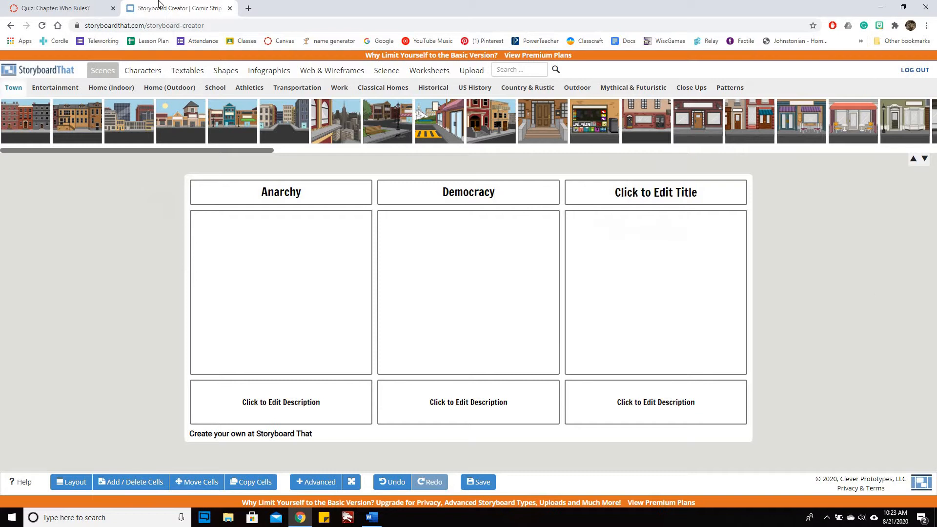
Step: Look up another form of government in the quiz reading and title the storyboard's third cell "Theocracy"
click(58, 8)
scroll(451, 163, up, 6)
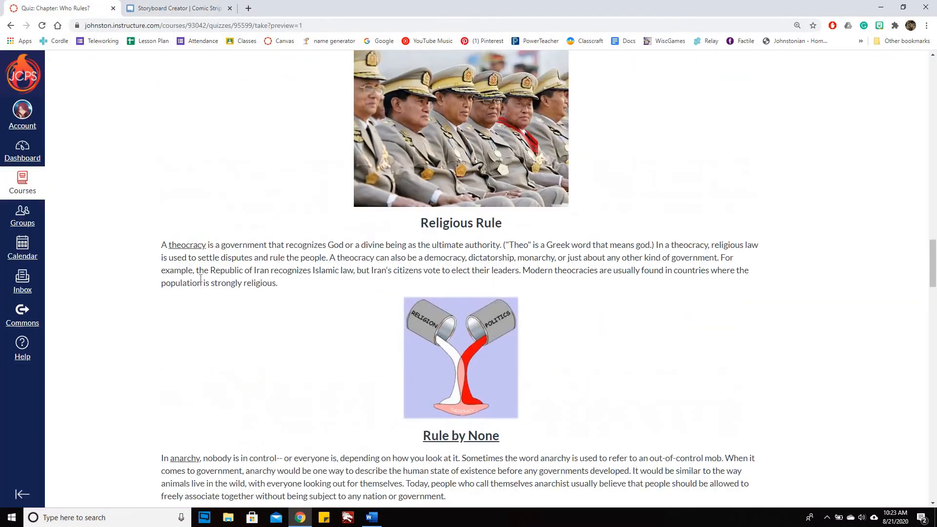
click(180, 8)
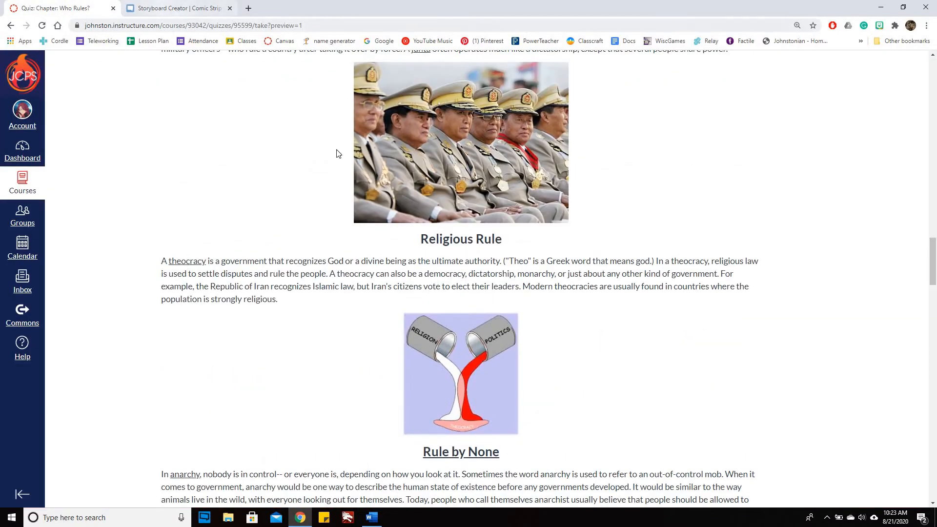
click(676, 193)
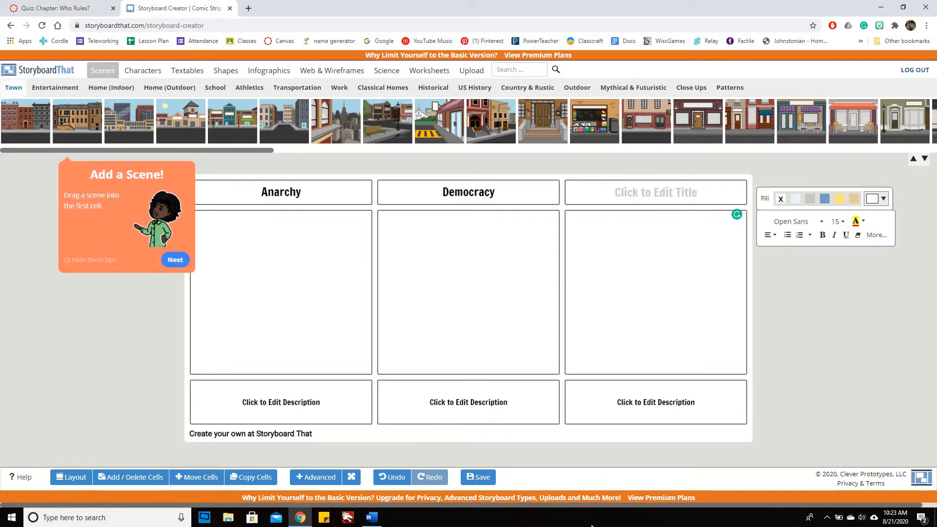
text(Theocracy)
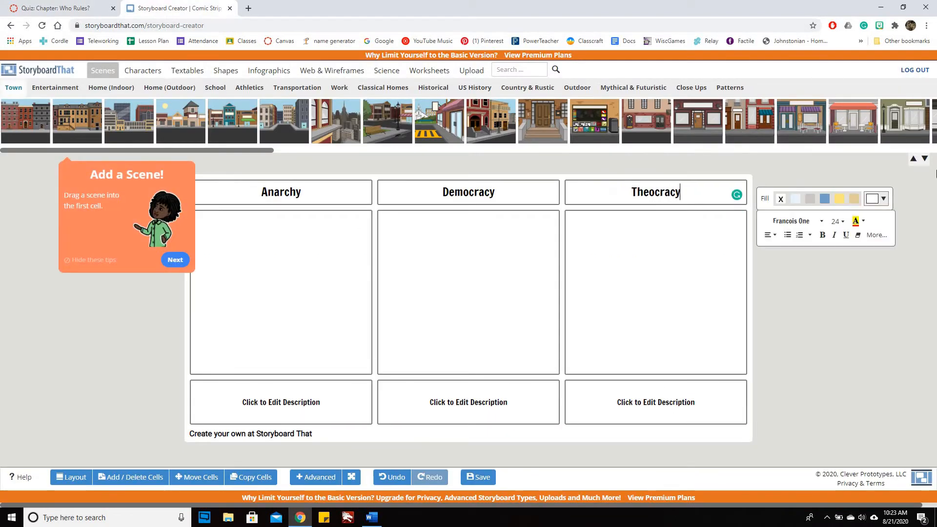
click(810, 306)
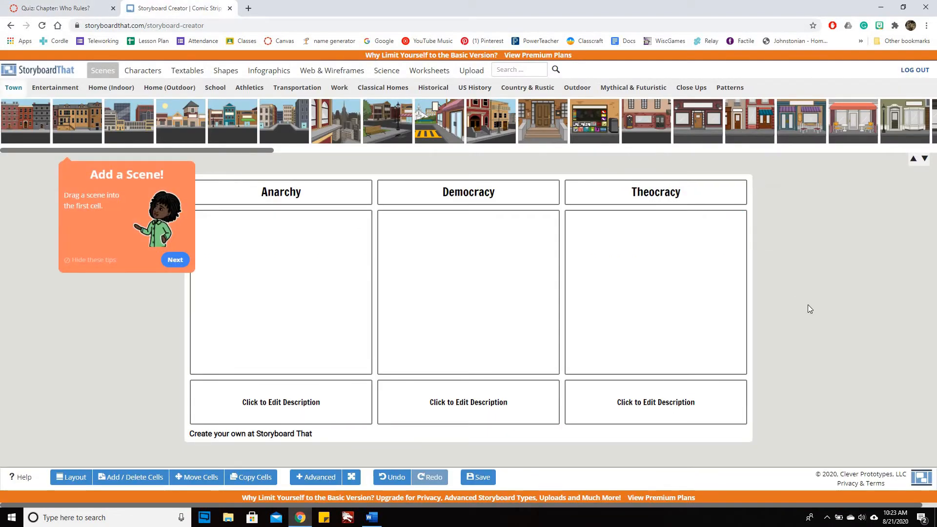
Step: Hide the tutorial tips and place the Town scene of a graffitied brick alley with a green door in the Anarchy cell
click(170, 260)
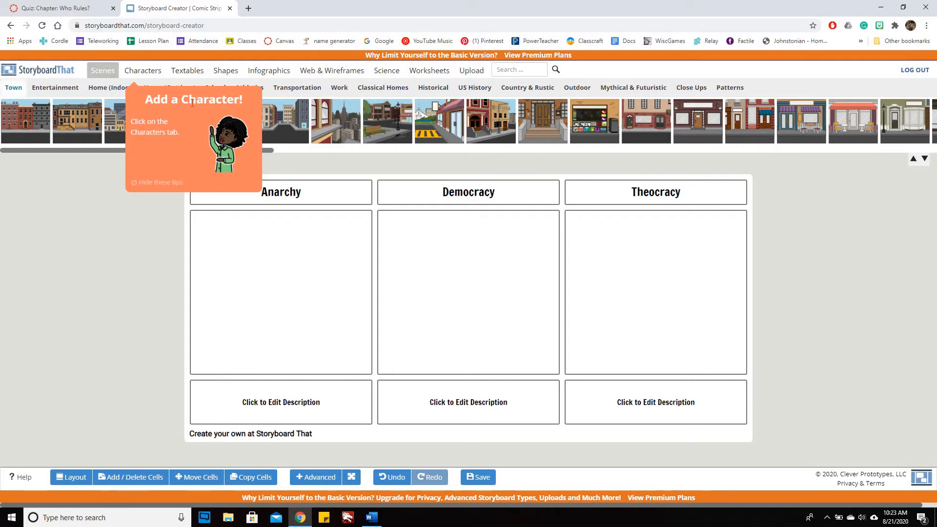
click(162, 183)
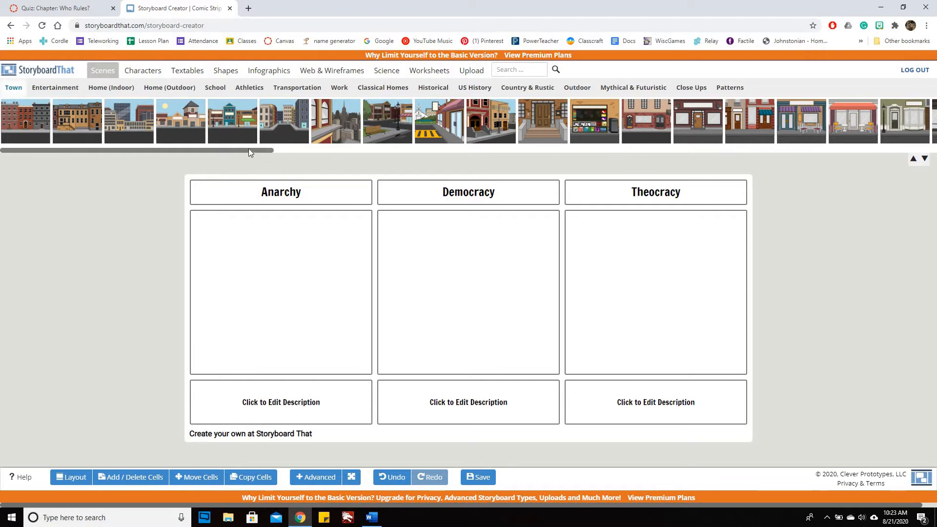
drag(277, 149, 493, 147)
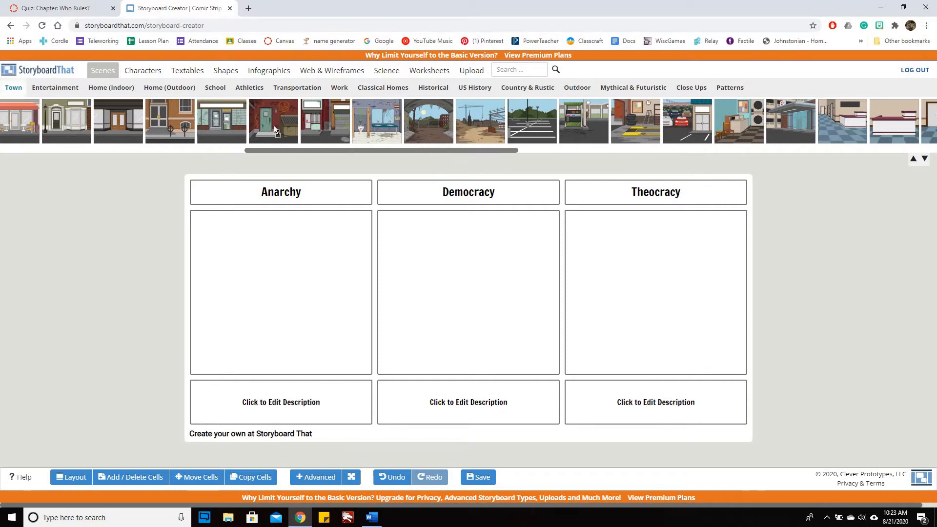
drag(274, 125, 256, 263)
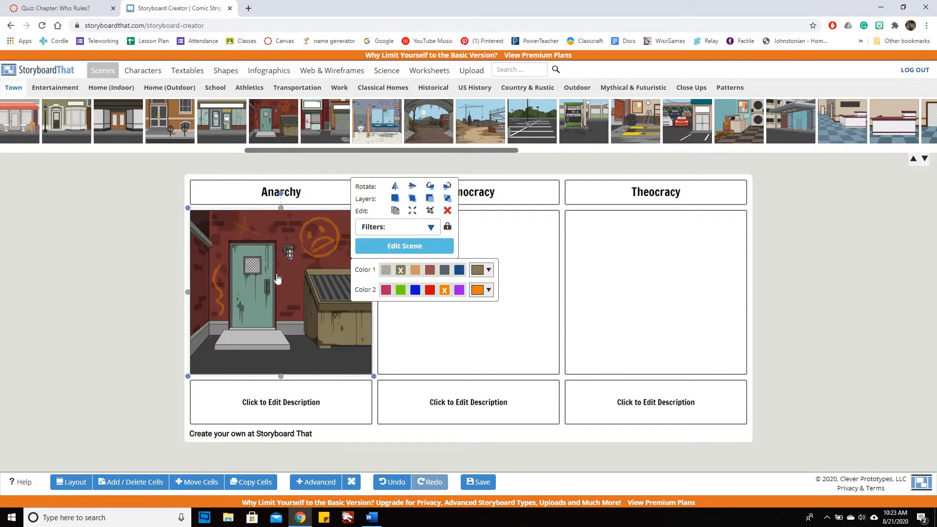
click(865, 263)
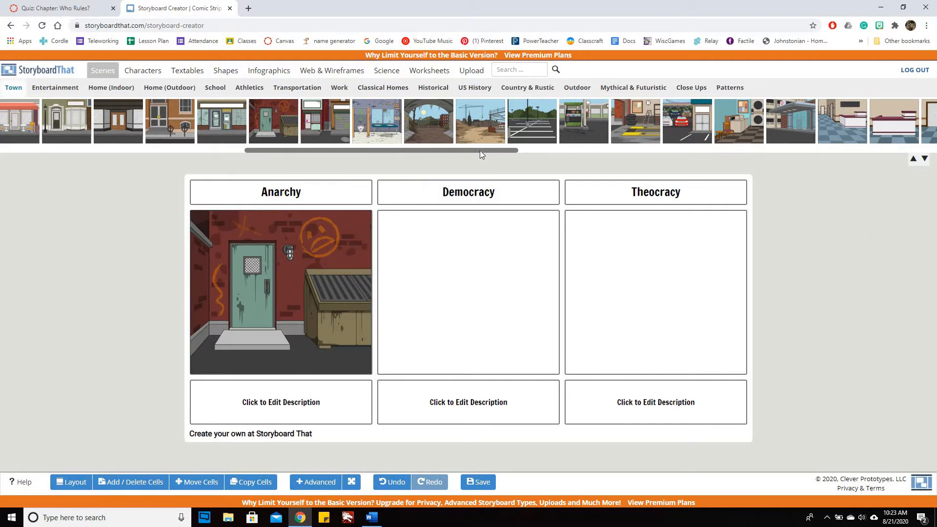
Step: Place the Town scene of the domed capitol building in the Democracy cell
drag(480, 152, 809, 152)
drag(504, 113, 469, 271)
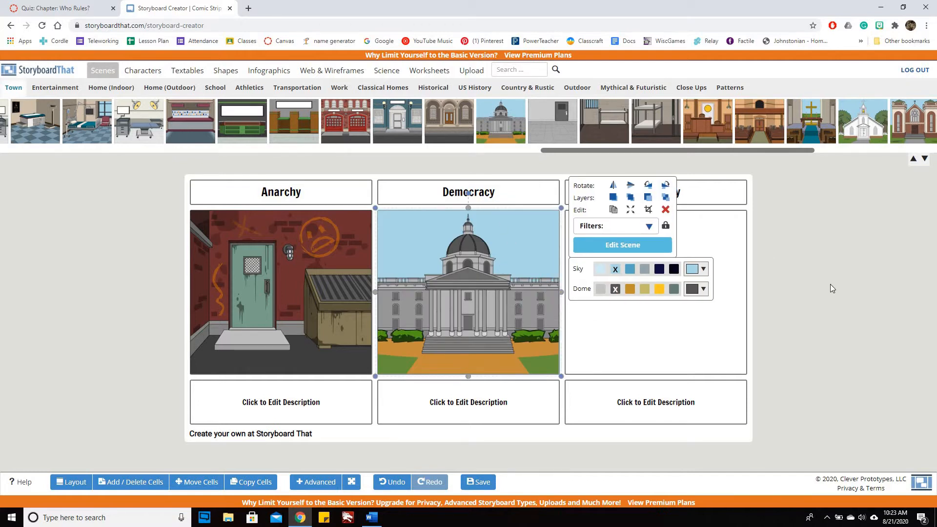
click(865, 290)
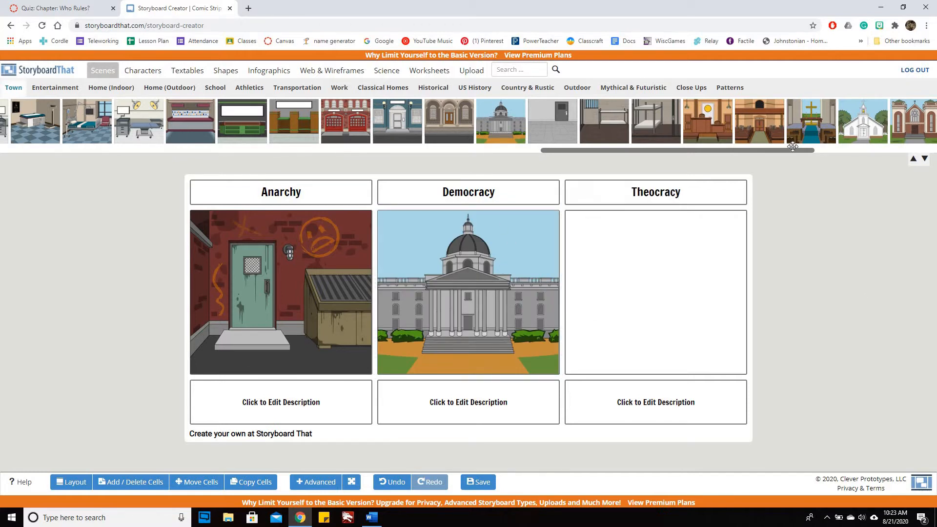
Step: Place the Town scene of the mosque with white domes in the Theocracy cell
drag(791, 151, 874, 154)
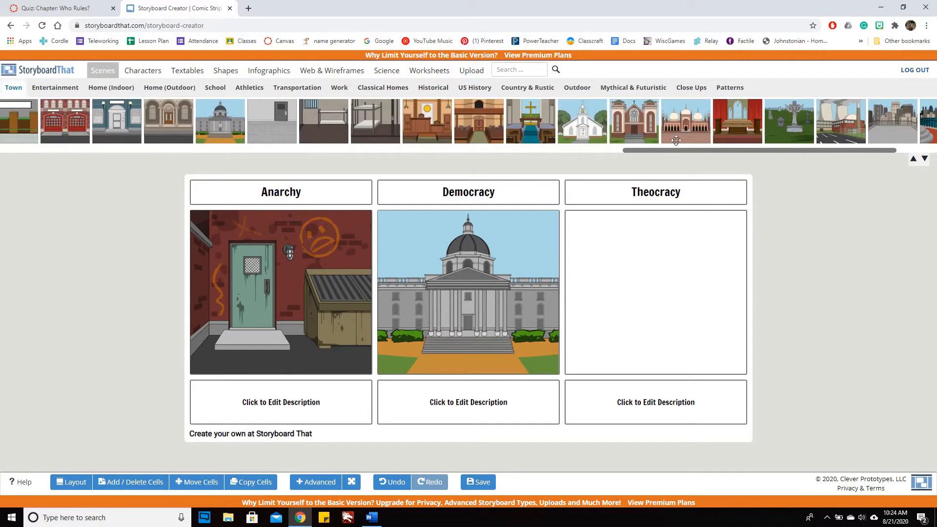
drag(696, 118, 678, 283)
click(847, 370)
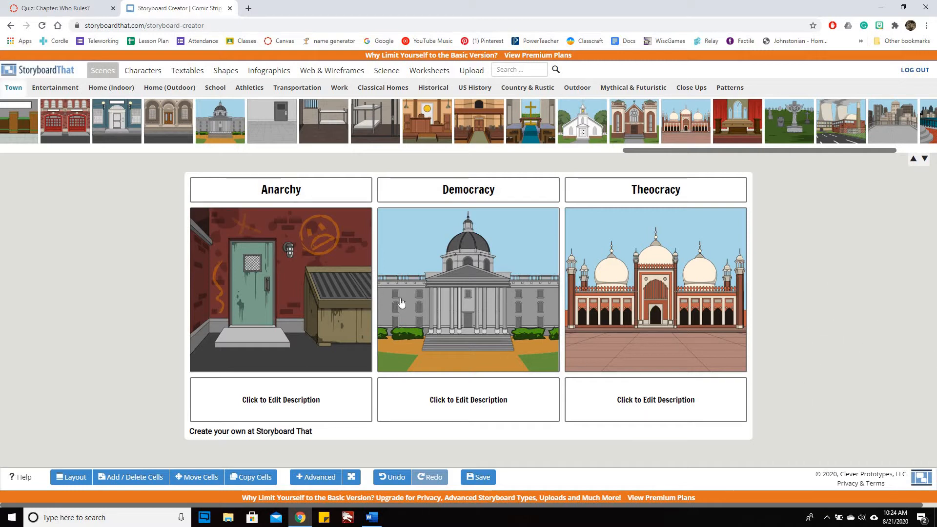
Step: Look up the anarchy definition in the quiz reading and start the Anarchy cell's description with the line "No one is in control."
click(308, 401)
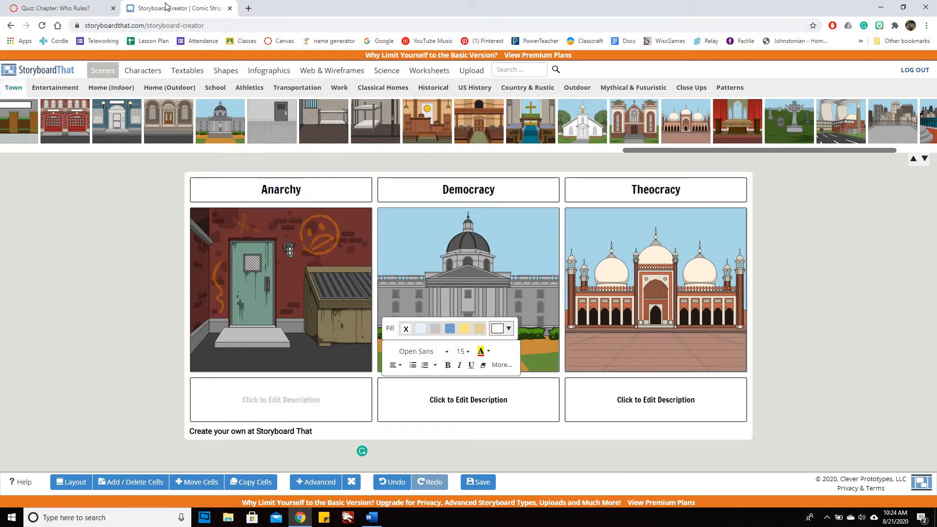
click(54, 10)
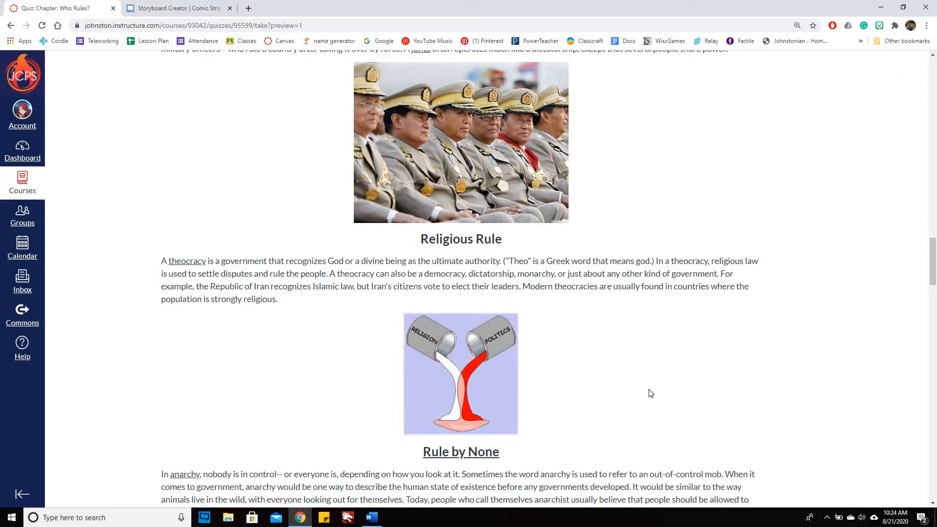
scroll(664, 356, down, 5)
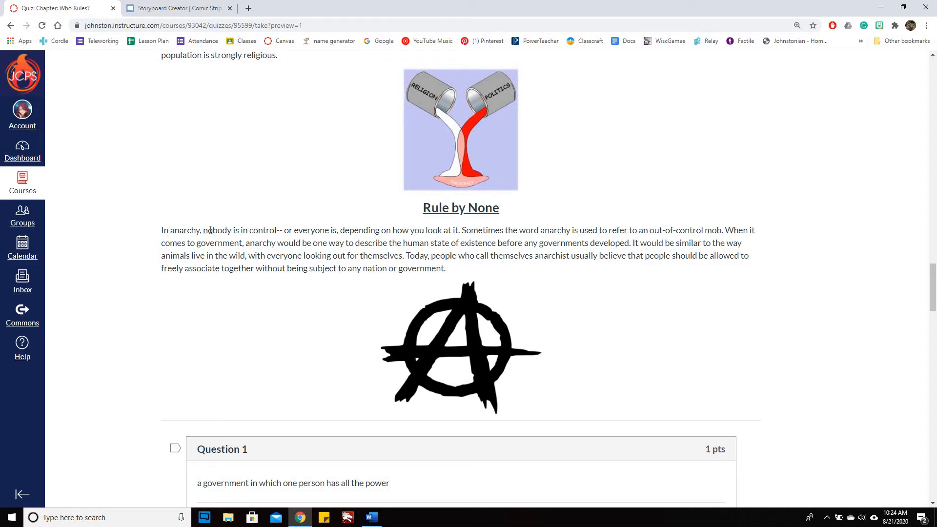
drag(210, 229, 263, 230)
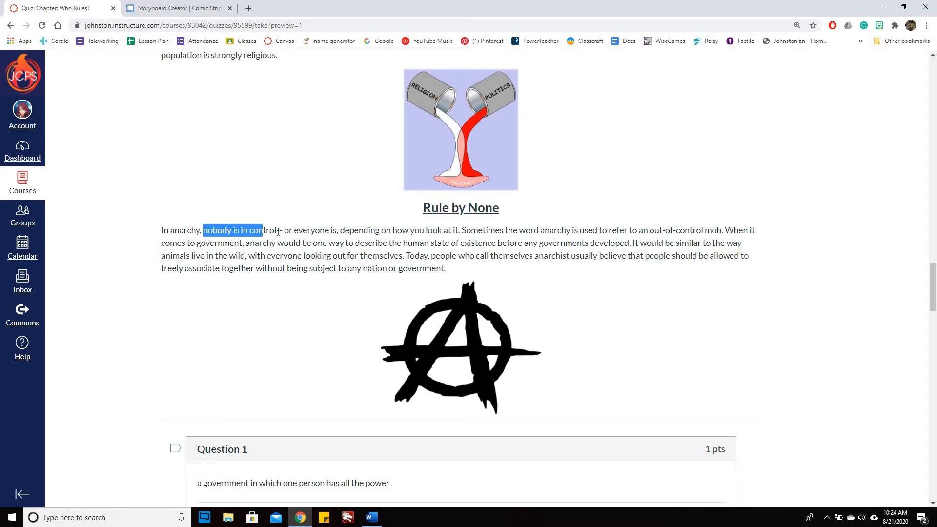
drag(279, 232, 278, 230)
click(202, 8)
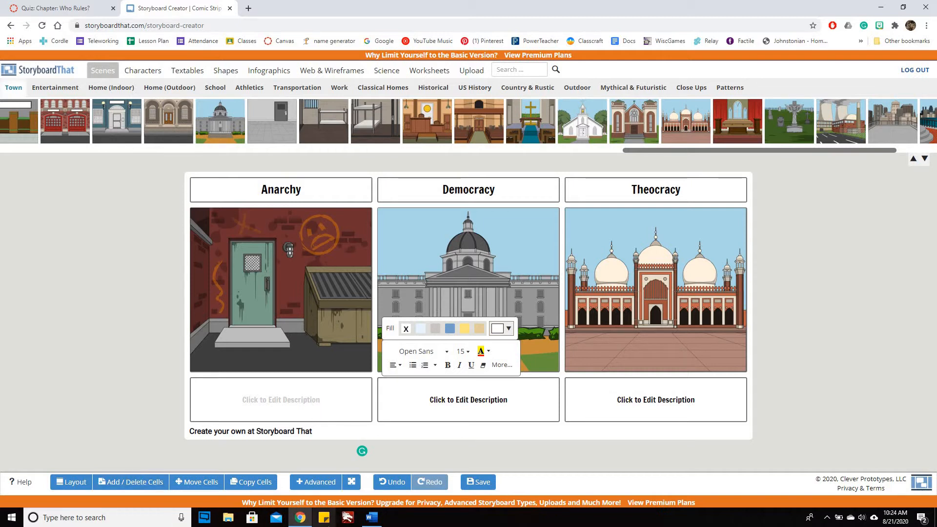
text(No )
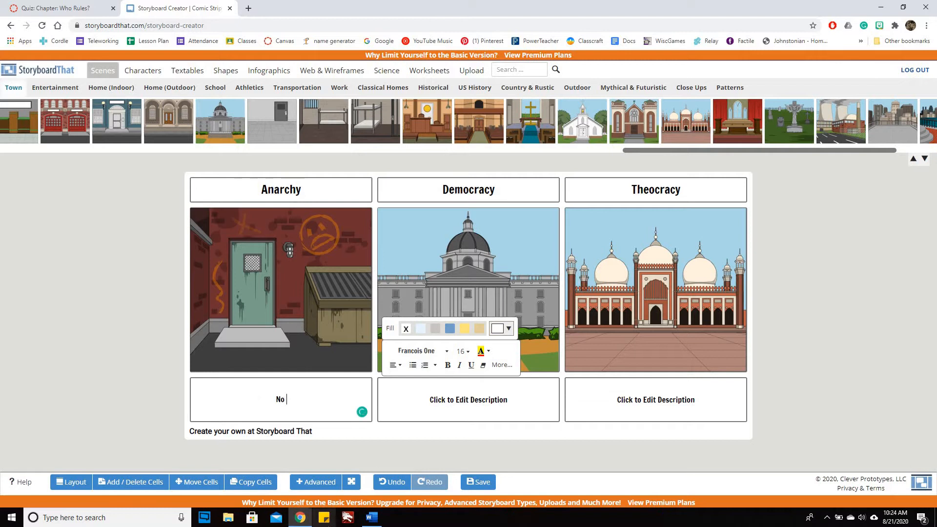
text(one is in control.)
key(Return)
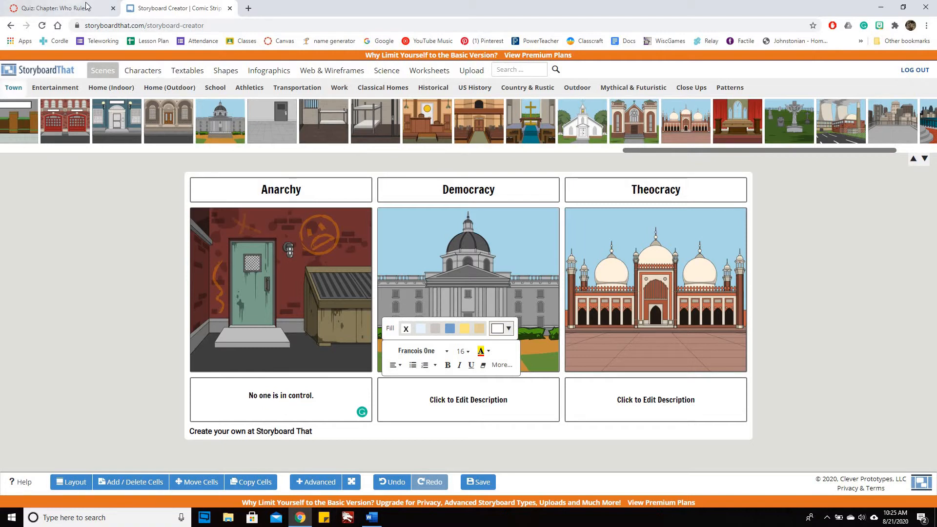
Step: Find the next anarchy point in the reading and add the line "State of existance before government develops." to the Anarchy description
click(70, 7)
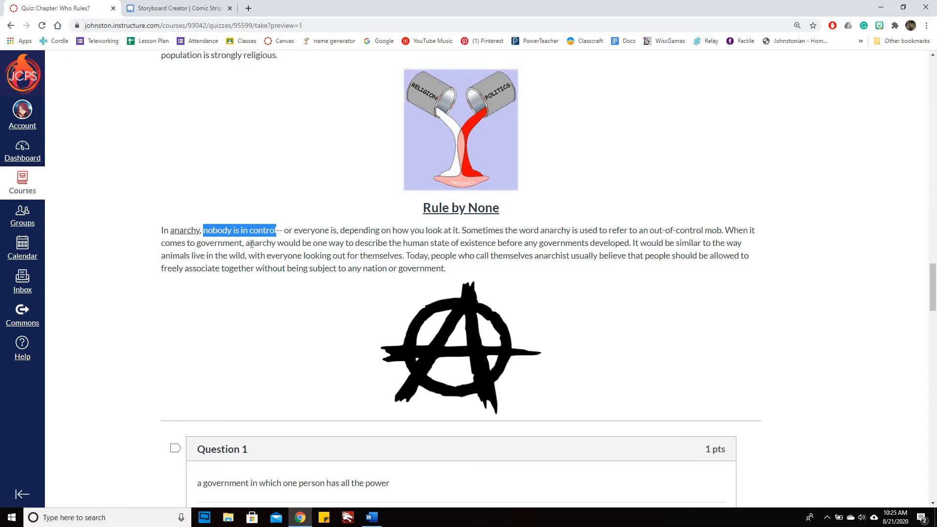
drag(250, 244, 634, 244)
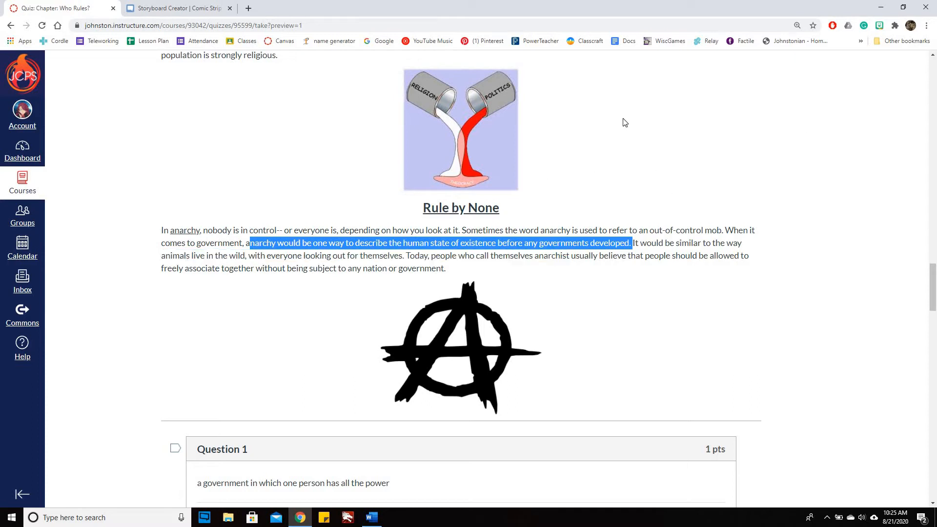
key(ctrl+Tab)
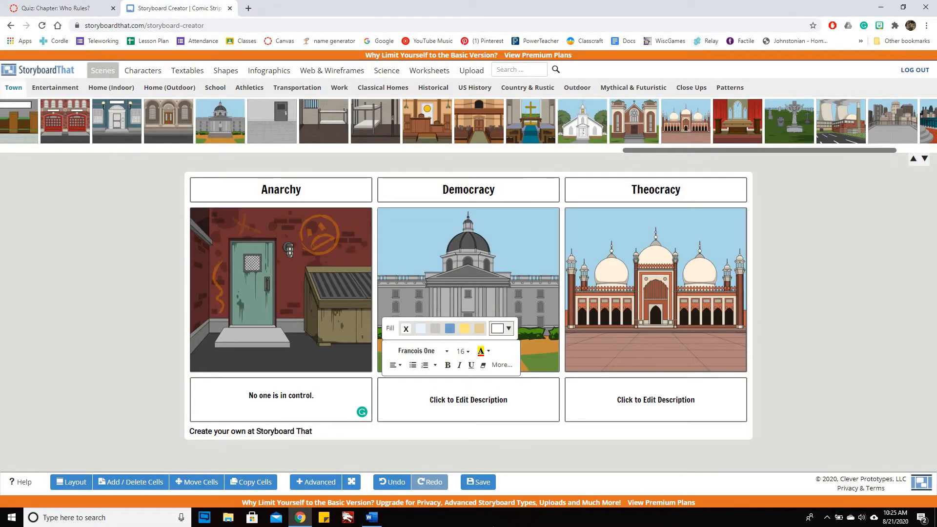
text(State of exist)
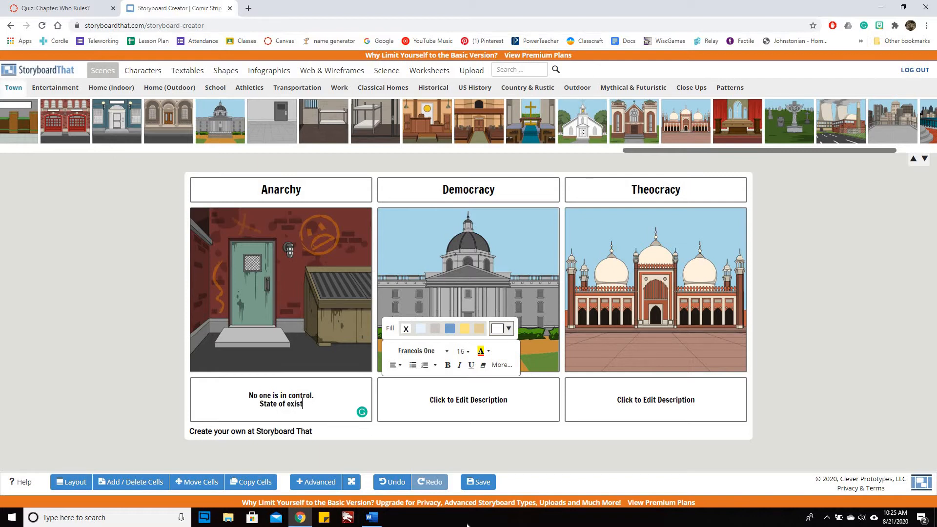
text(ance before)
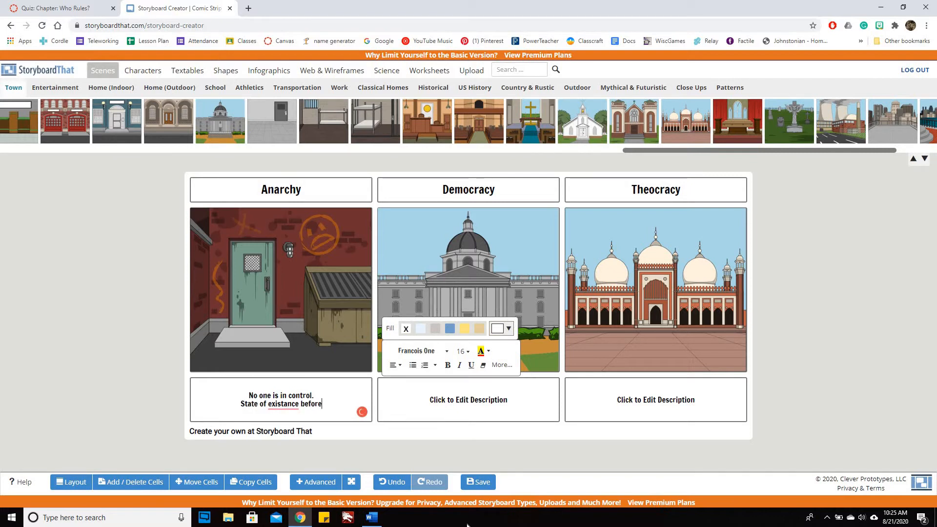
text( governm)
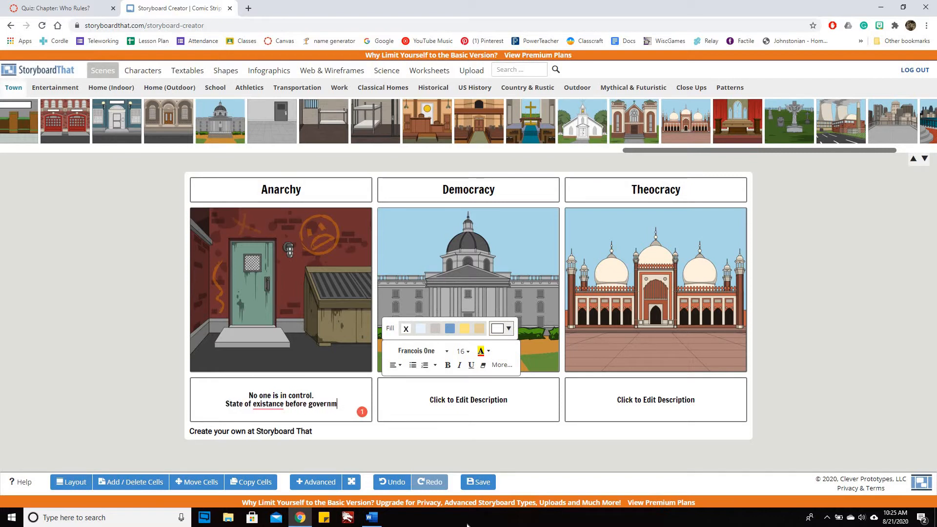
text(ent develops)
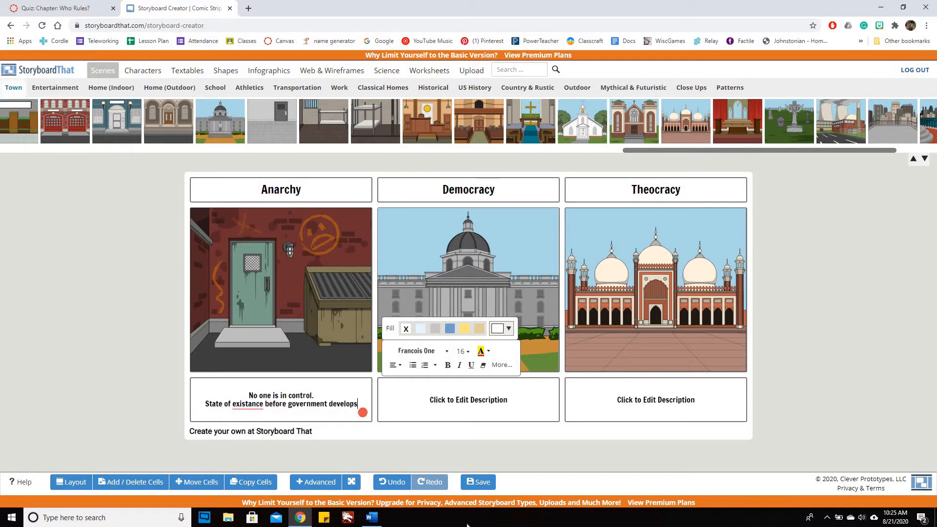
text(.)
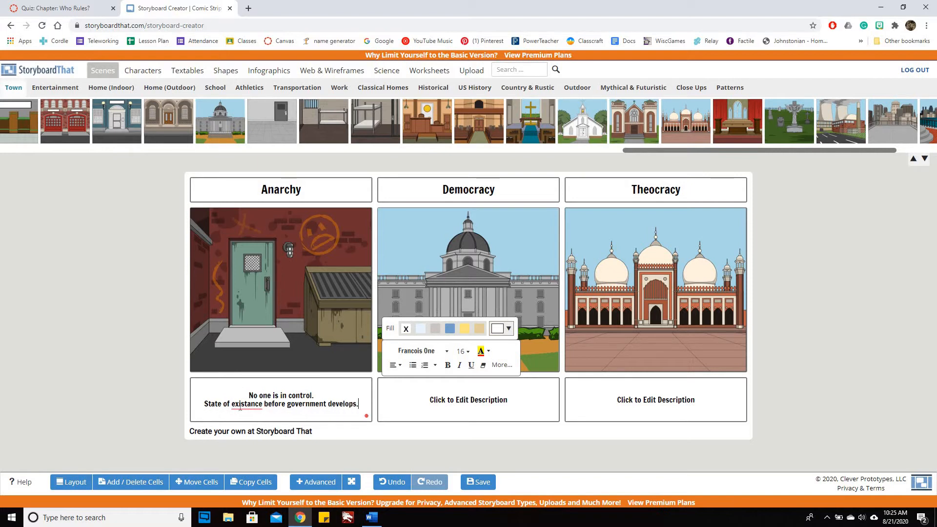
Step: Correct "existance" to "existence" and insert "the" before "government" in the Anarchy description
right_click(240, 407)
click(257, 424)
mouse_move(313, 405)
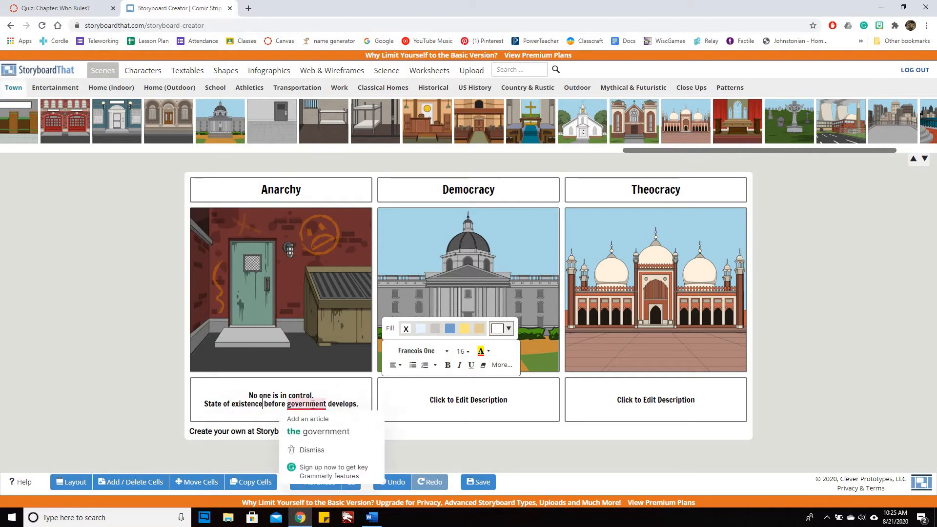
click(315, 433)
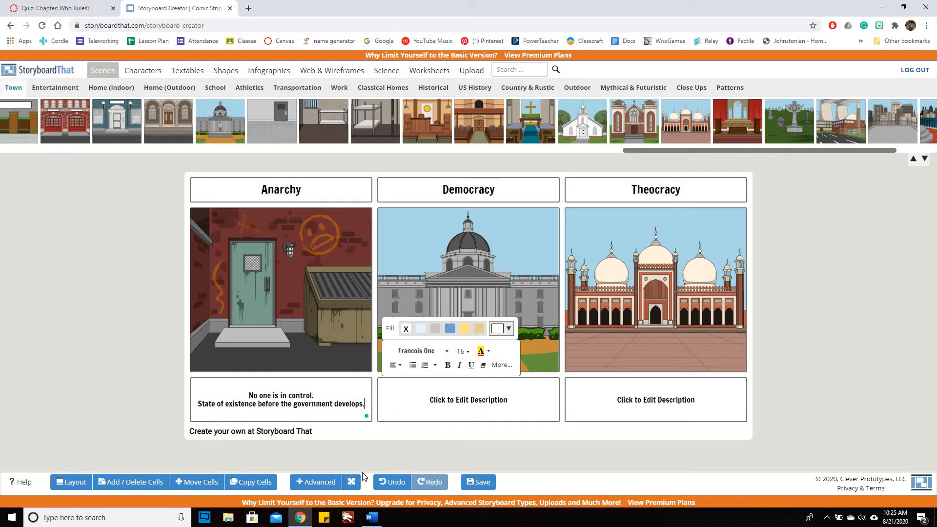
Step: Look up the animal comparison in the reading and add "Similar to the ways animals live in the wild." as the Anarchy description's third line
click(88, 10)
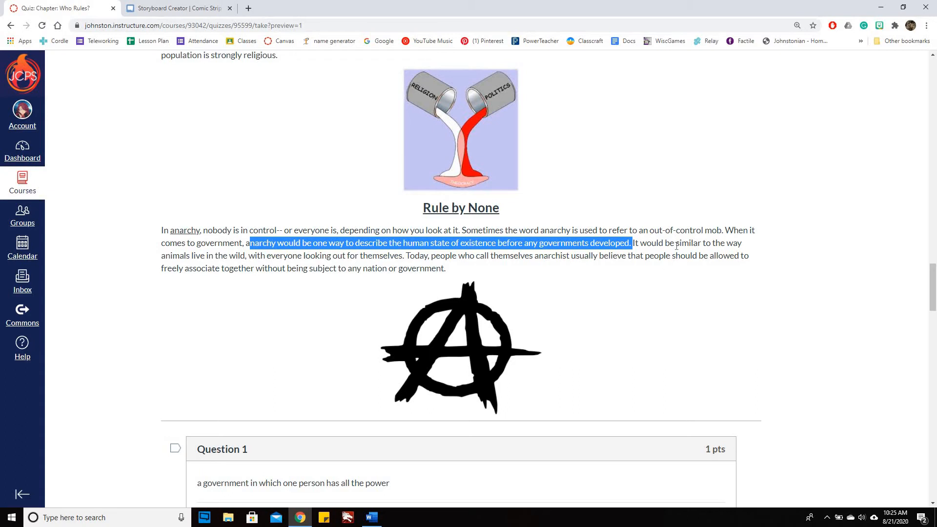
drag(676, 242, 239, 255)
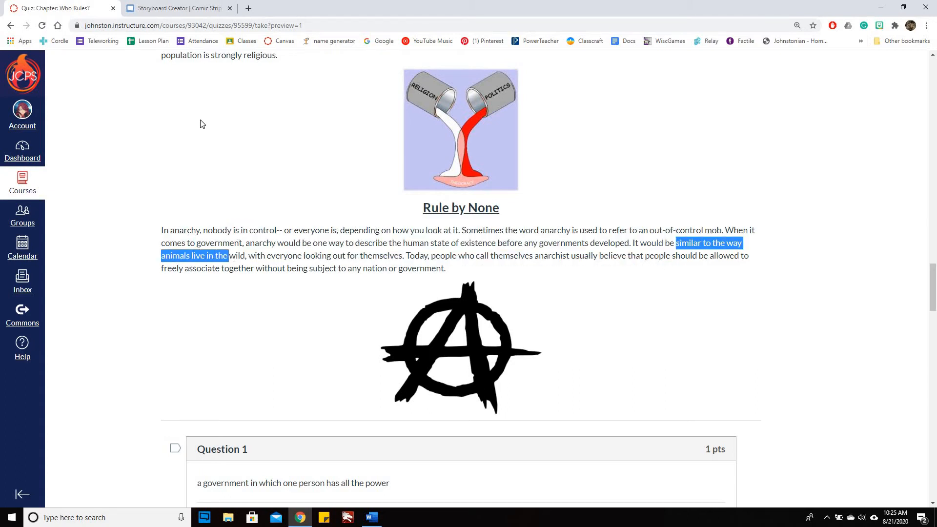
click(197, 9)
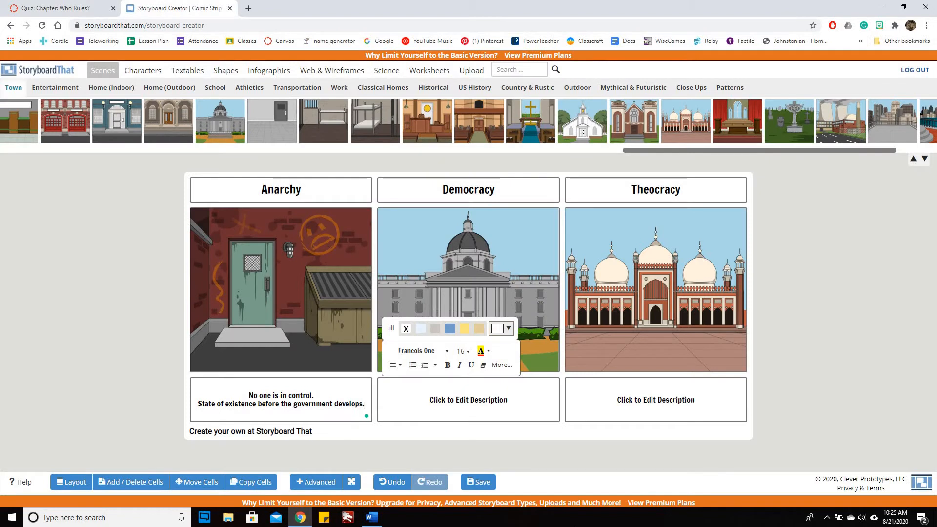
key(Return)
text(Sim)
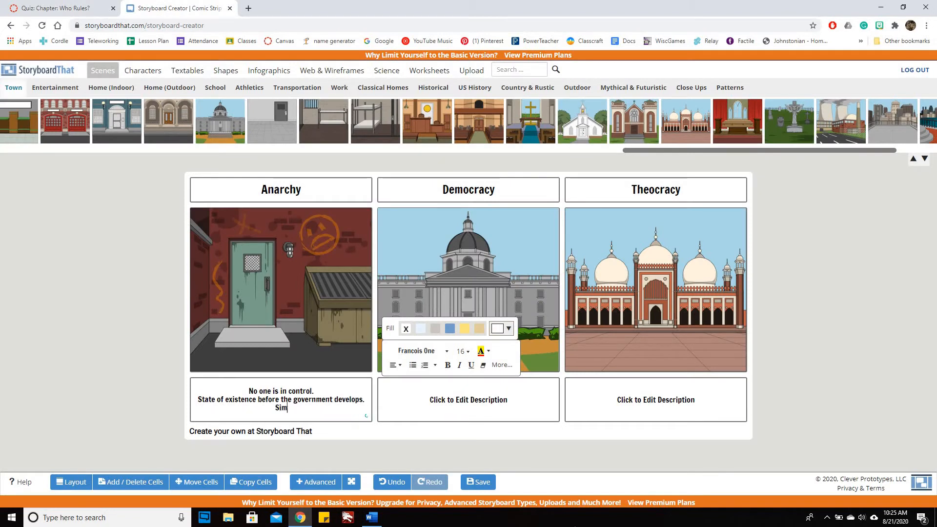
text(ilar to the ways animals liv)
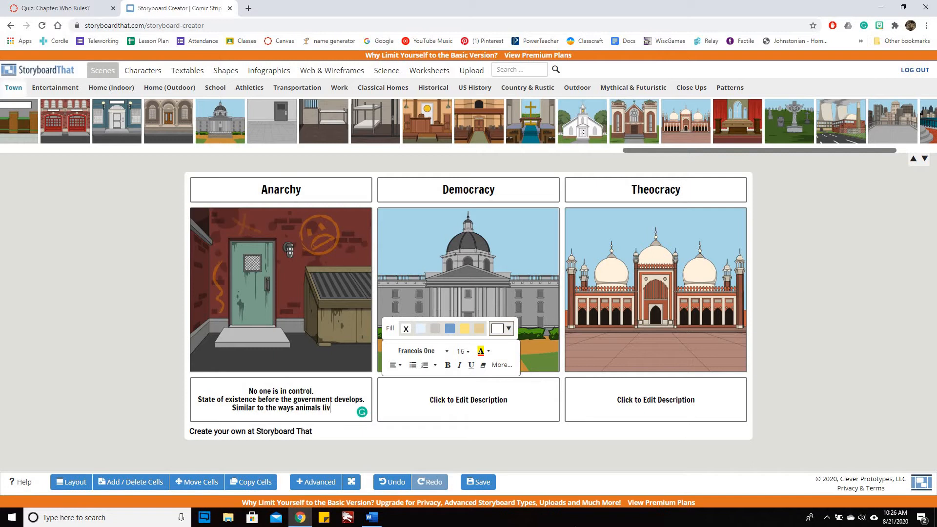
text(e in the wild.)
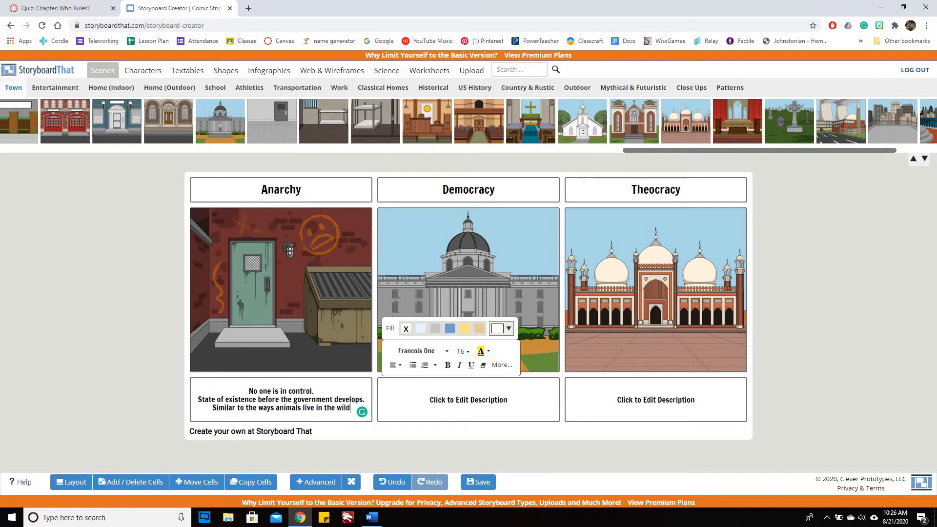
click(796, 289)
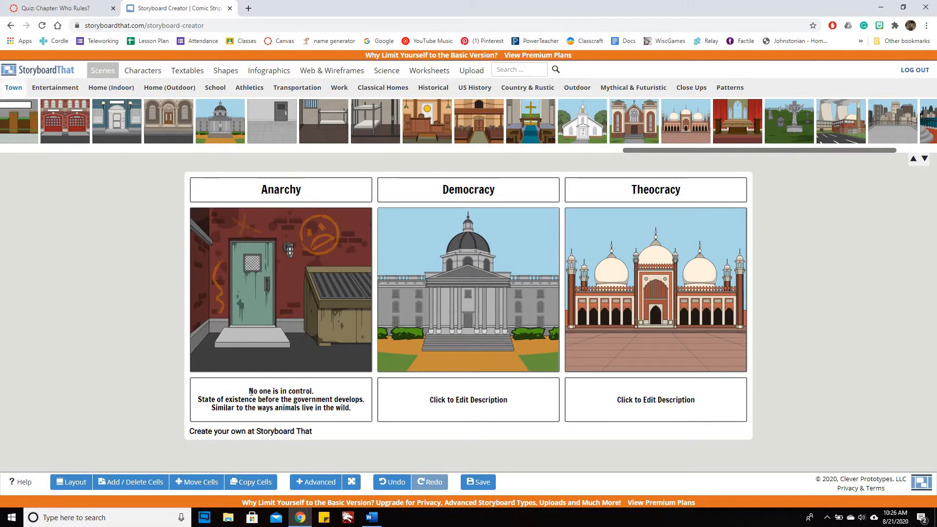
drag(250, 391, 353, 408)
click(311, 410)
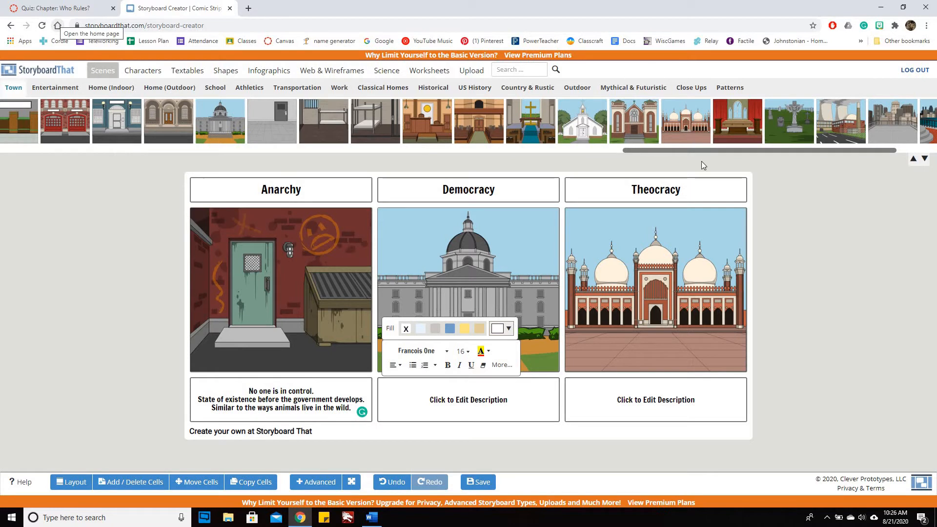
click(833, 350)
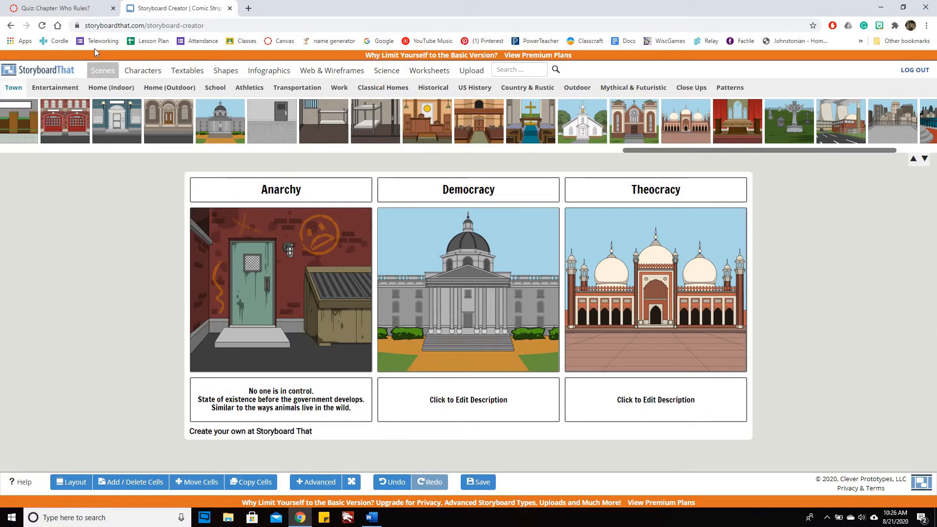
Step: Place the adult woman wearing a headscarf in the Theocracy cell and give her tan skin, black hair and a dark teal Al-Amira
click(143, 72)
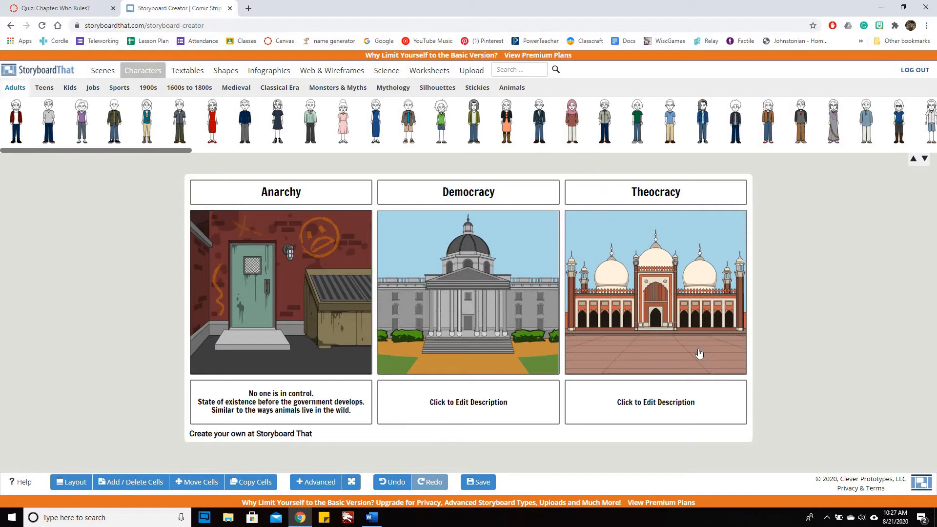
drag(699, 354, 714, 318)
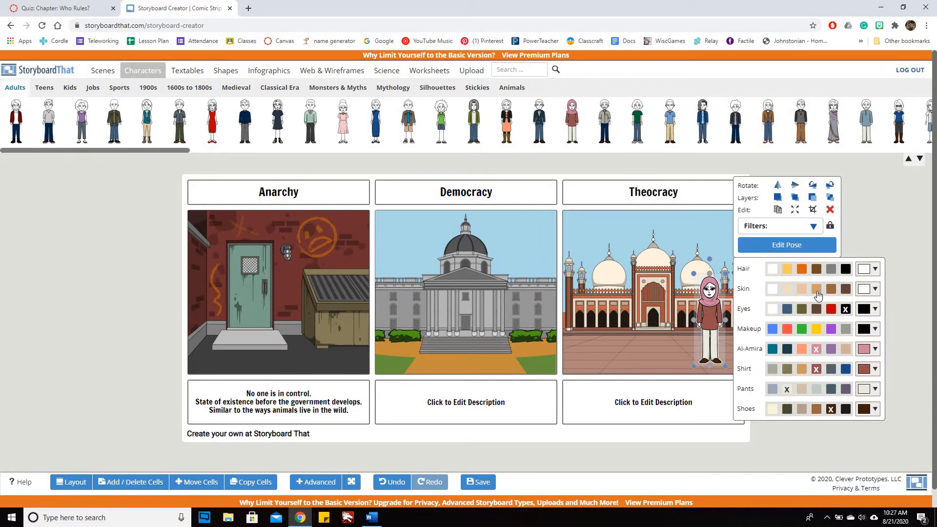
click(818, 293)
click(845, 274)
click(787, 354)
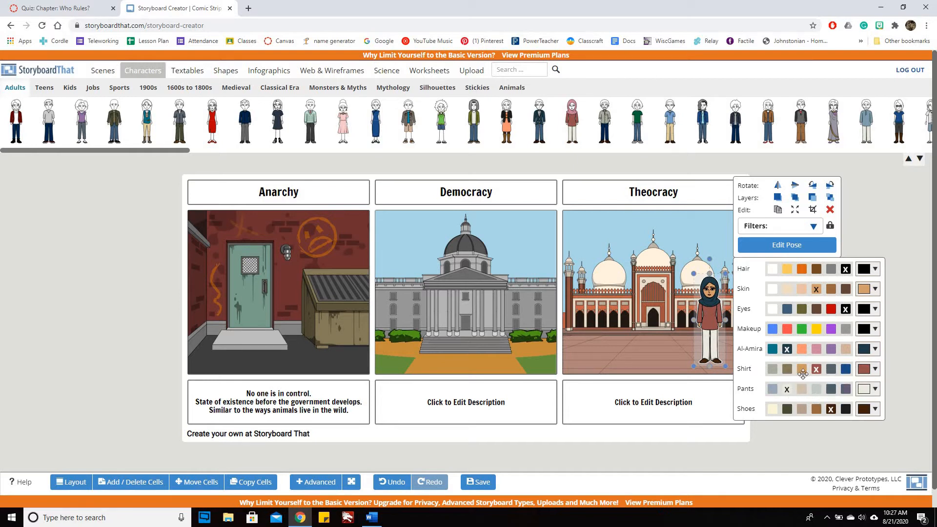
Step: Give the woman's shirt a custom blue colour, and try white skin before setting it back to tan
click(874, 372)
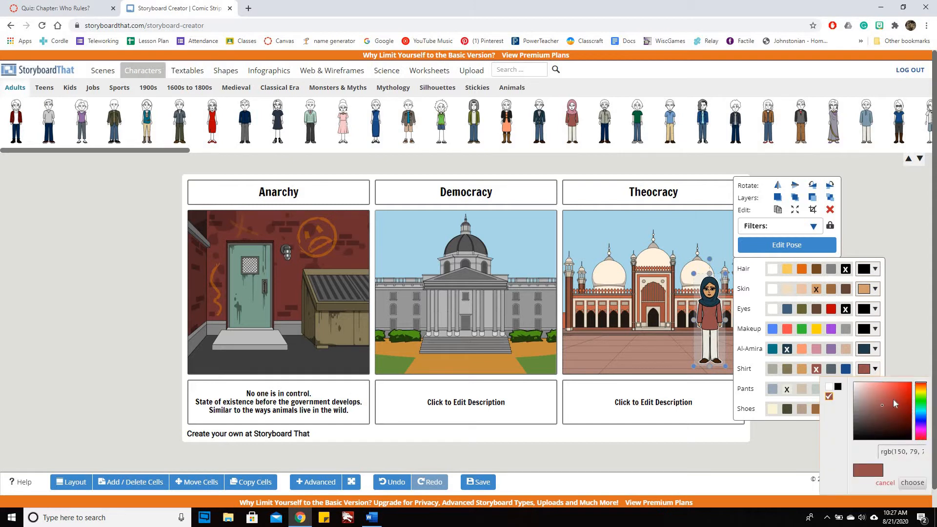
click(921, 417)
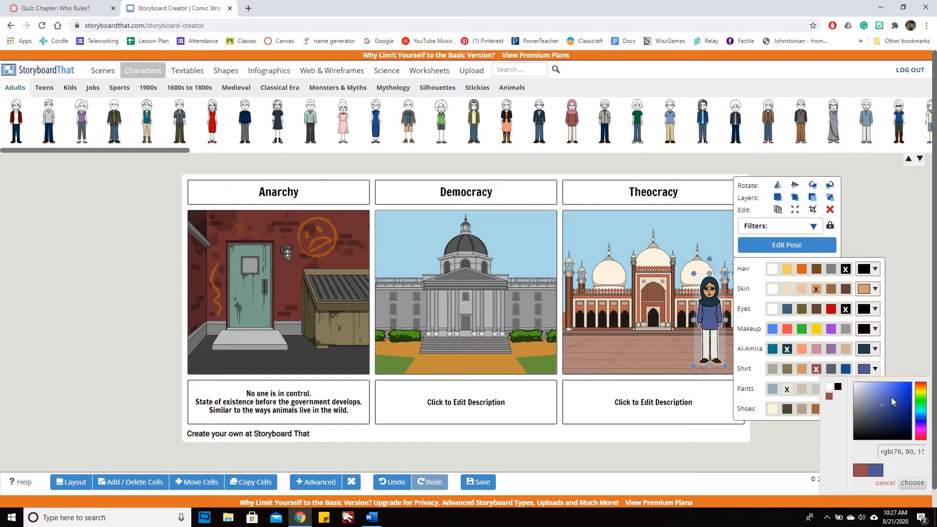
click(913, 483)
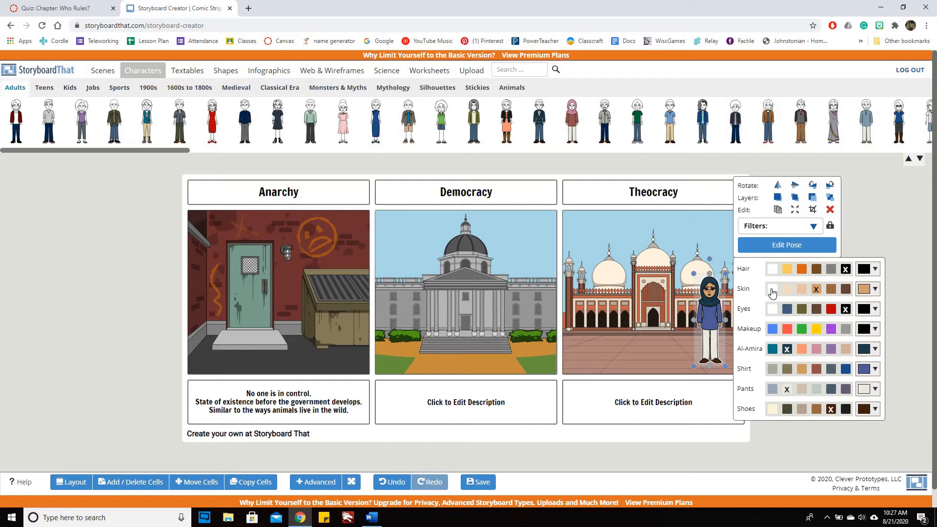
click(772, 290)
click(819, 291)
Step: Pose the Theocracy woman kneeling and facing right with her arms down, and move her to the left part of the mosque courtyard
click(800, 244)
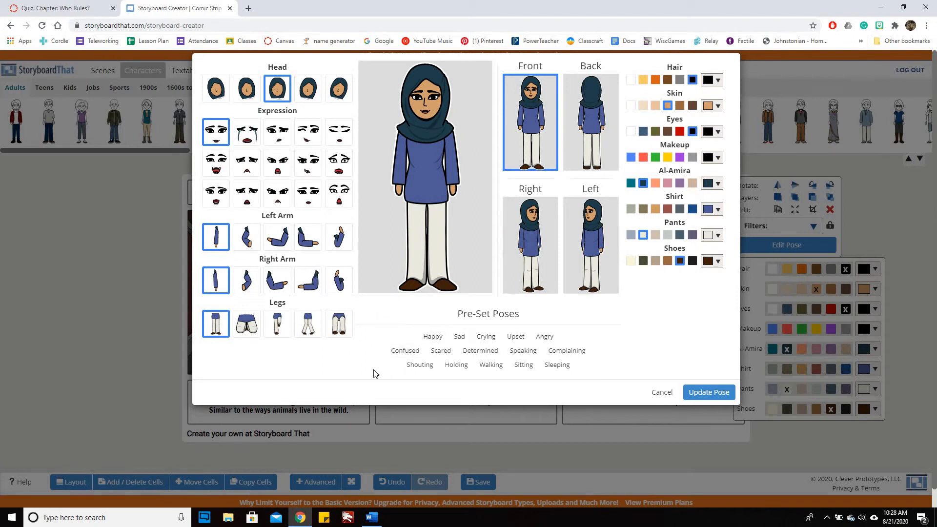
click(245, 284)
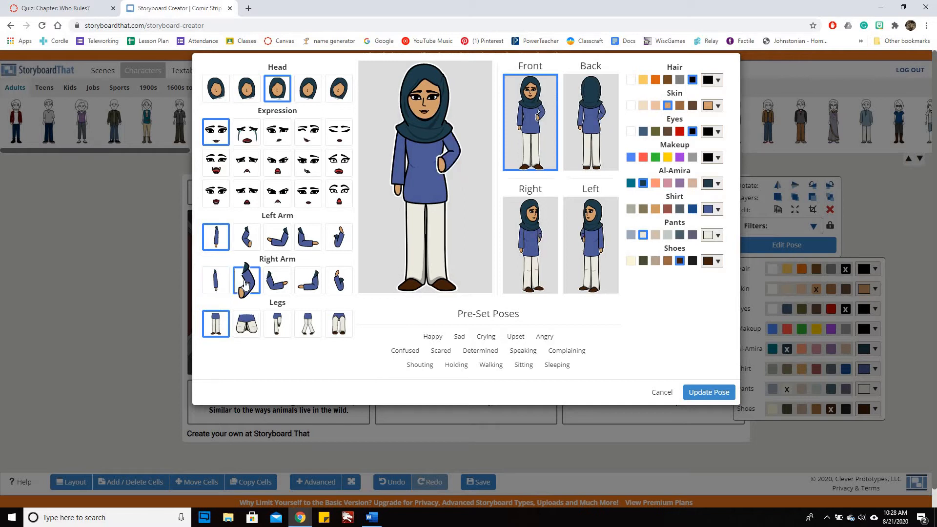
click(246, 326)
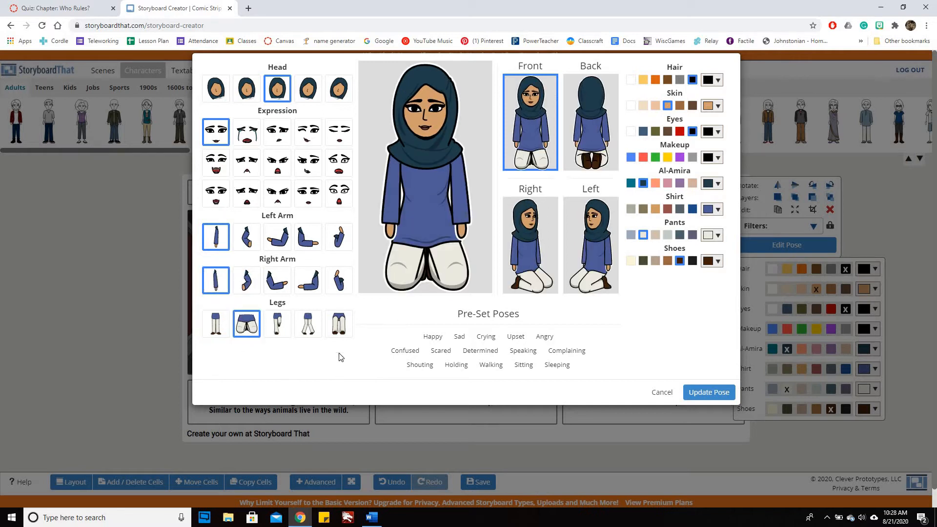
click(339, 238)
click(539, 277)
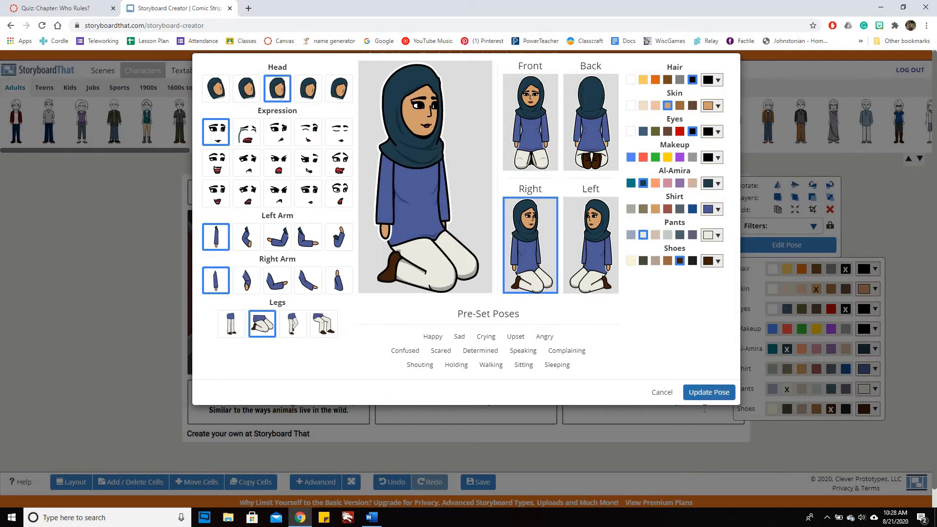
click(708, 393)
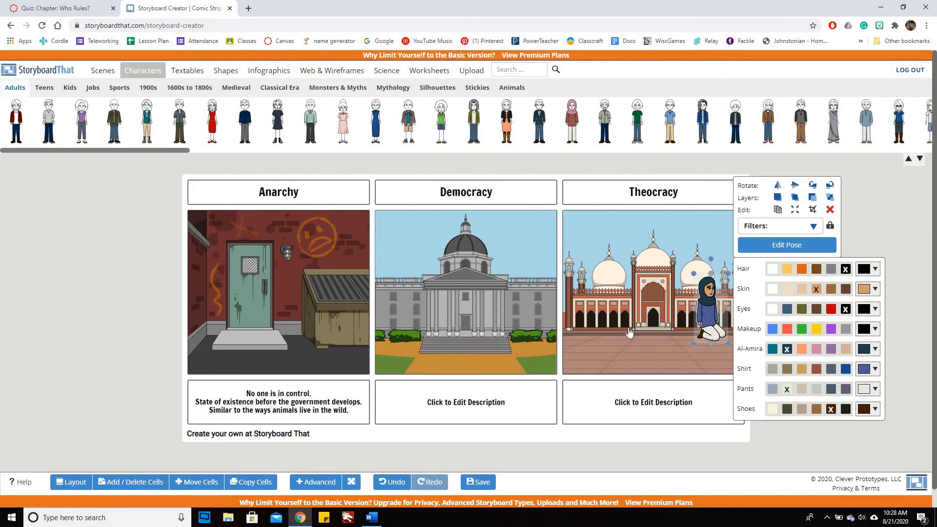
drag(709, 316, 617, 334)
click(850, 353)
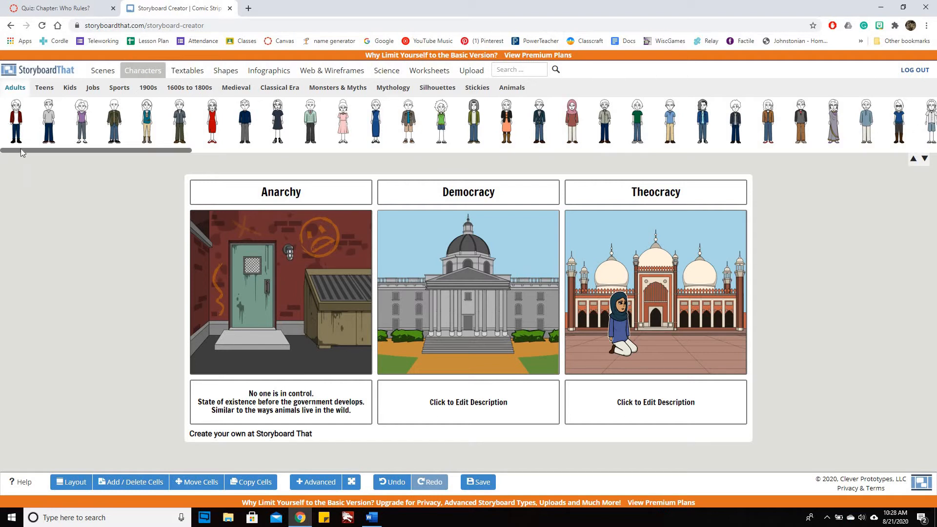
Step: Place the adult in the red sweater by the Anarchy door and the adult in the purple shirt in front of the dumpster
drag(19, 118, 236, 313)
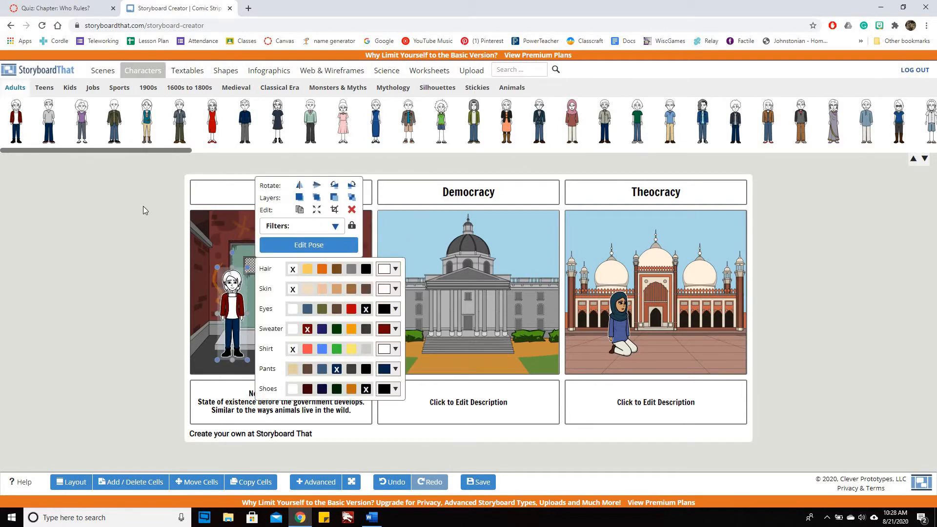
drag(82, 124, 314, 279)
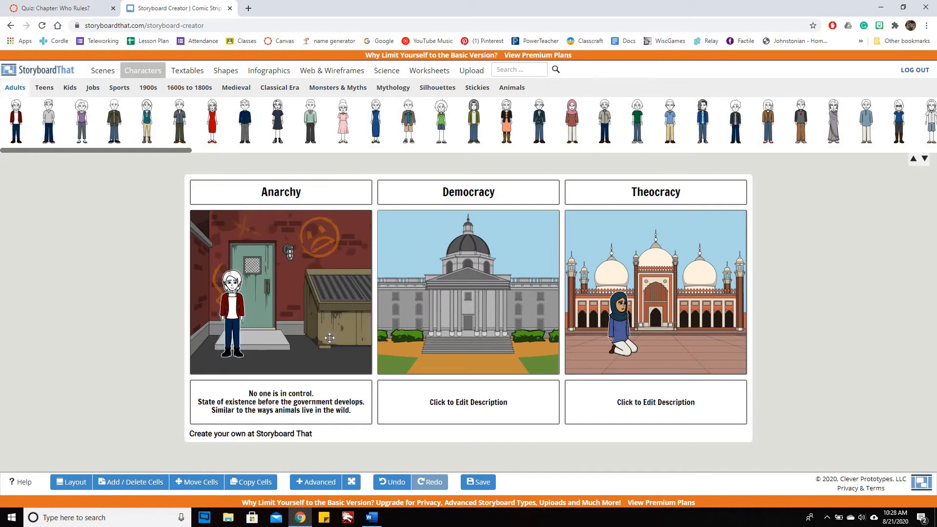
drag(331, 328, 334, 314)
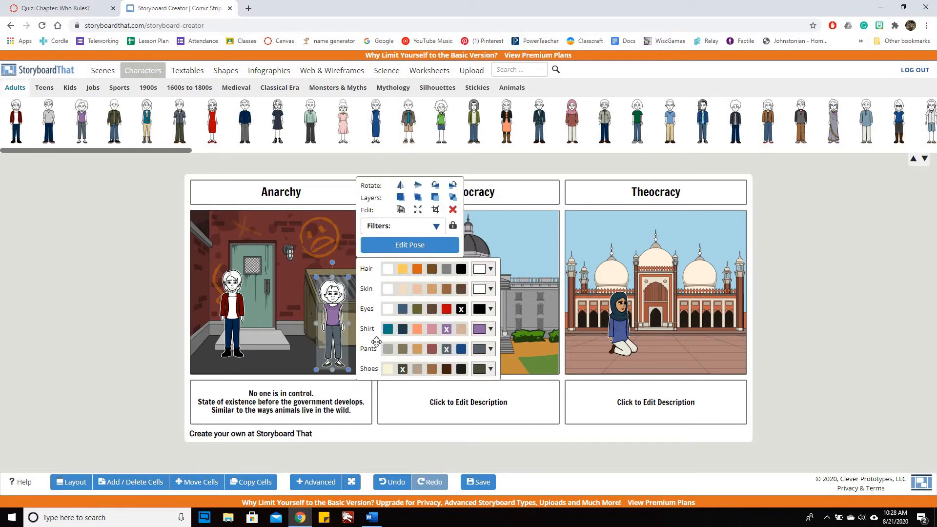
Step: Try peach skin and brown hair on the purple-shirted woman, and settle on medium brown skin with black hair
click(418, 291)
click(433, 271)
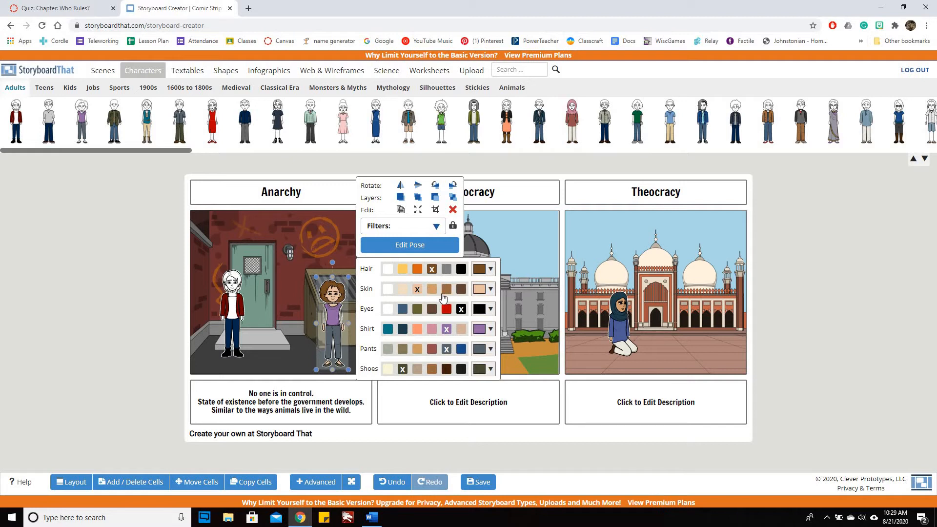
click(445, 292)
click(460, 270)
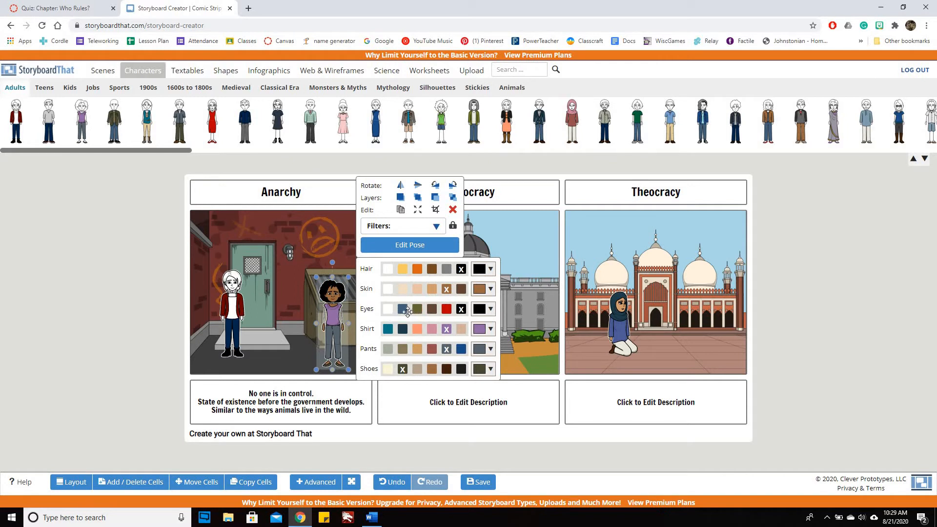
Step: Pose the purple-shirted woman with both forearms raised outward and a frightened, open-mouthed expression
click(448, 251)
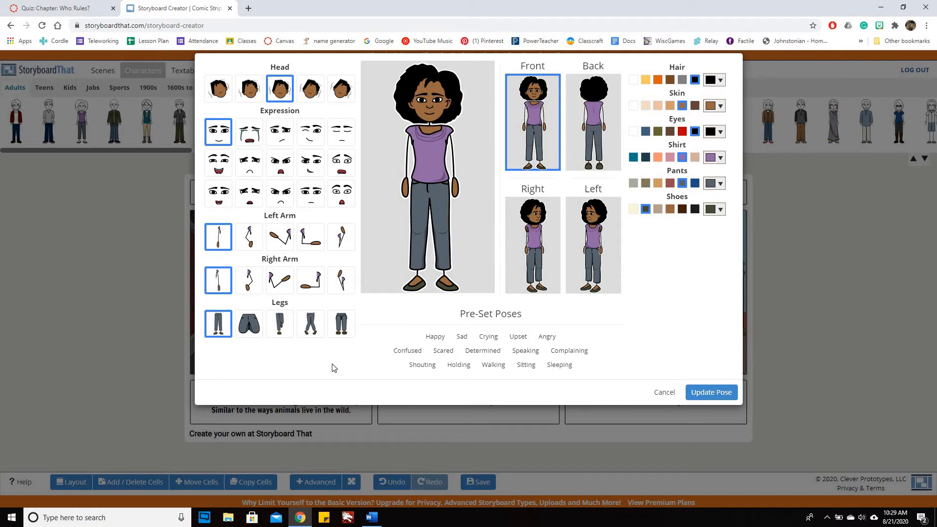
click(282, 231)
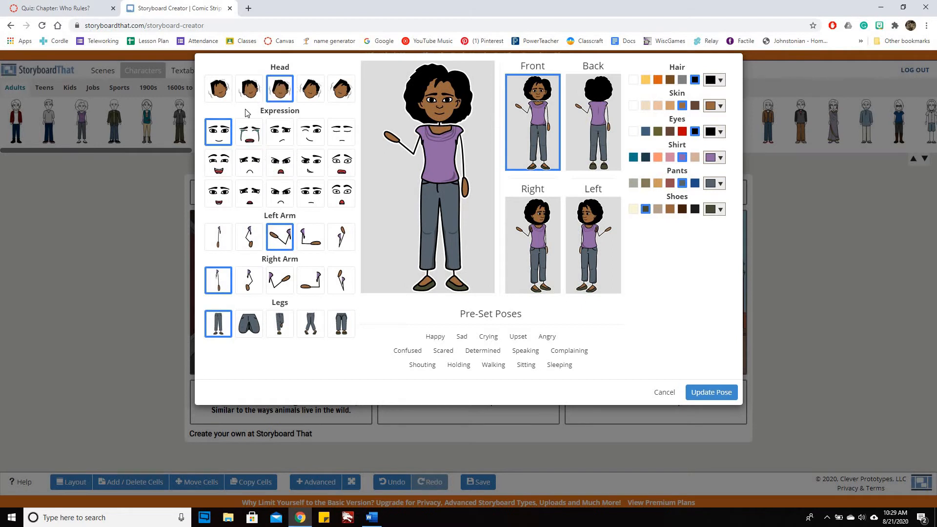
click(340, 167)
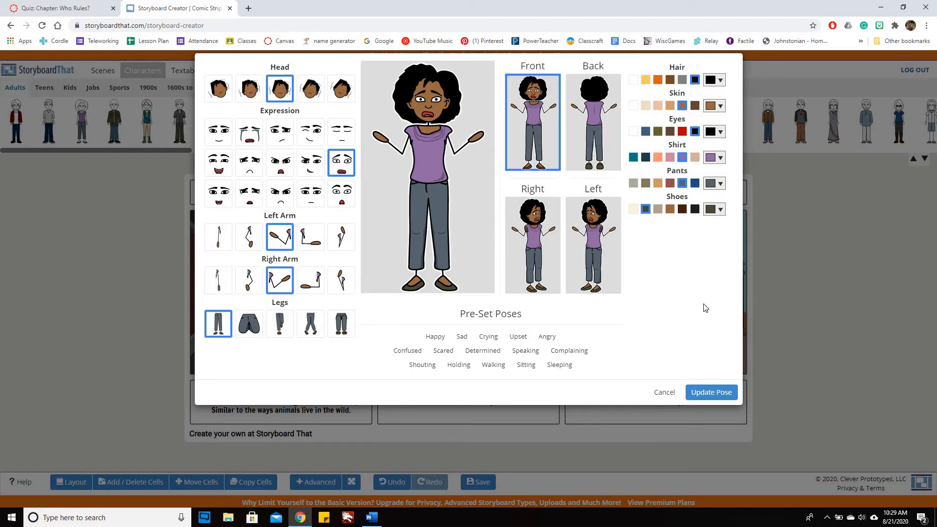
click(710, 396)
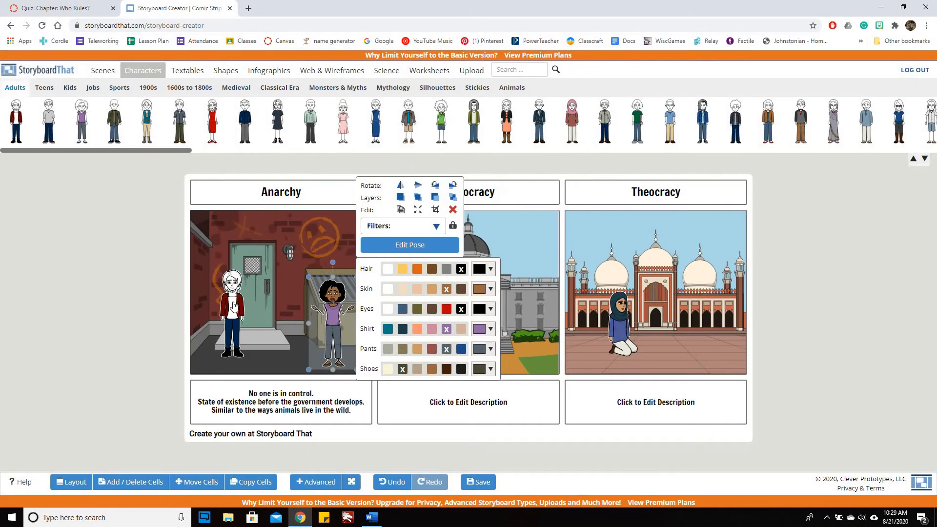
Step: Give the red-sweater character the lightest tan skin and, after trying black, brown hair
click(234, 306)
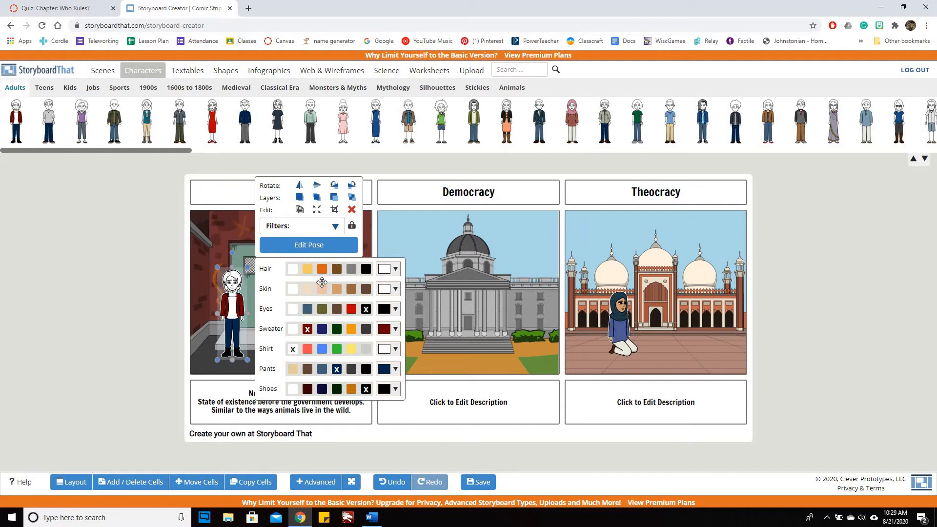
click(307, 290)
click(366, 270)
click(337, 270)
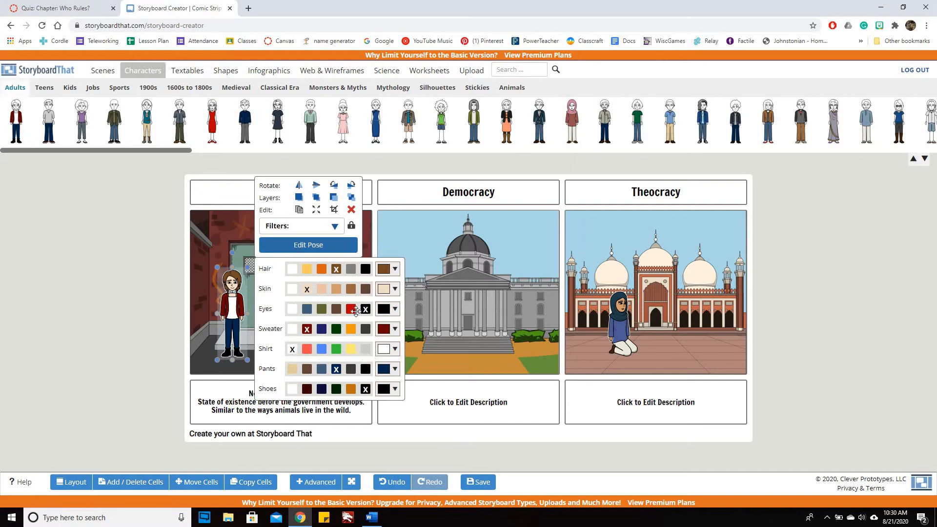
Step: Give the red-sweater character an angry frown and a bent-leg stance, trying other right-arm poses before setting the arm straight down again
click(334, 250)
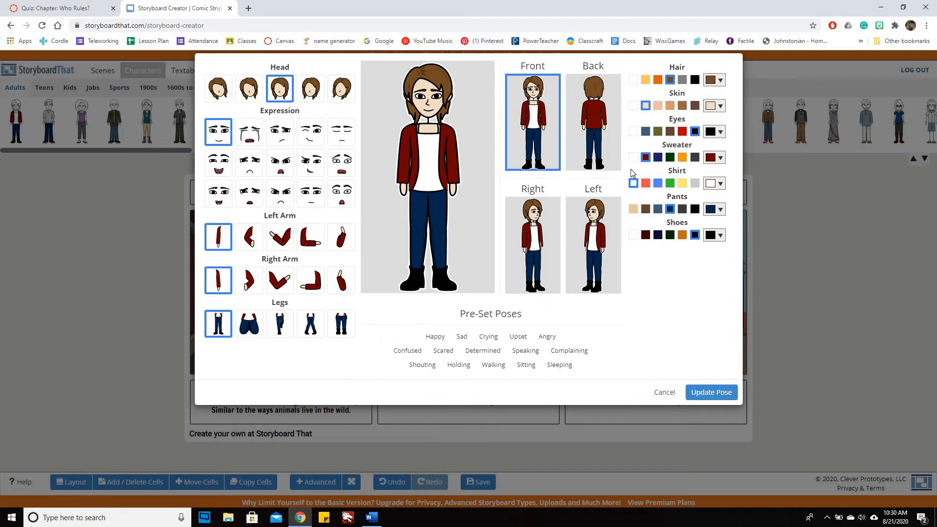
click(278, 199)
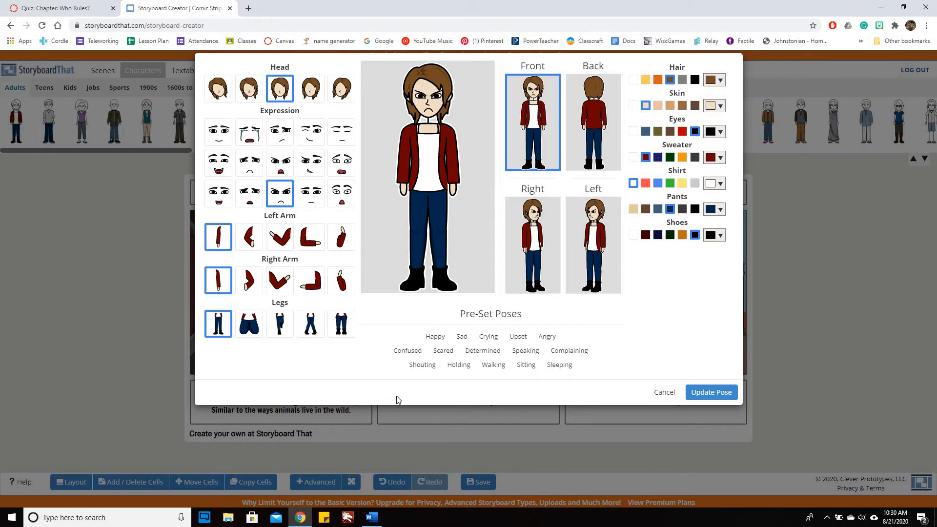
click(281, 329)
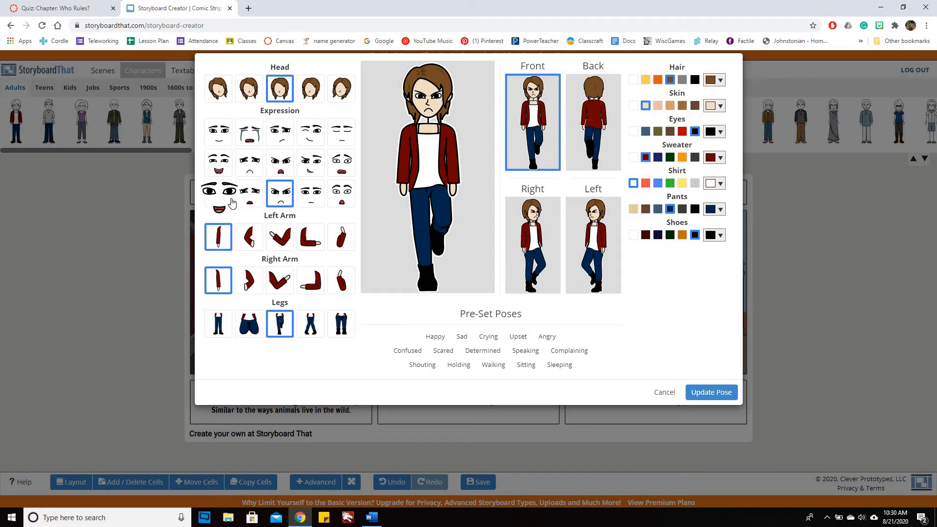
click(302, 285)
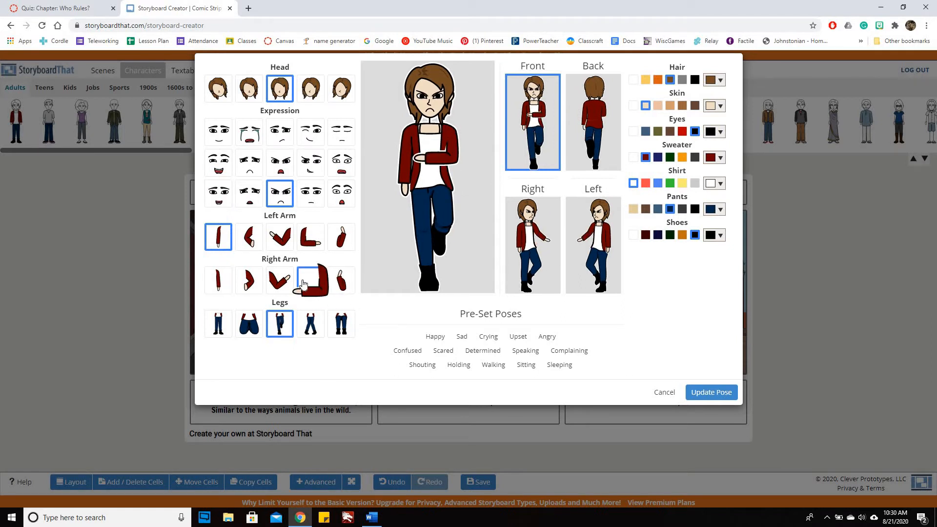
click(277, 281)
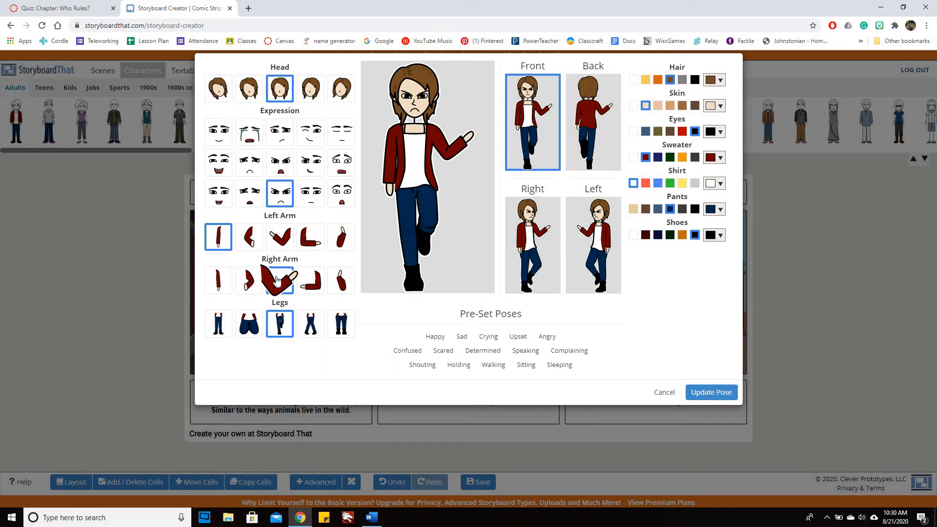
click(247, 281)
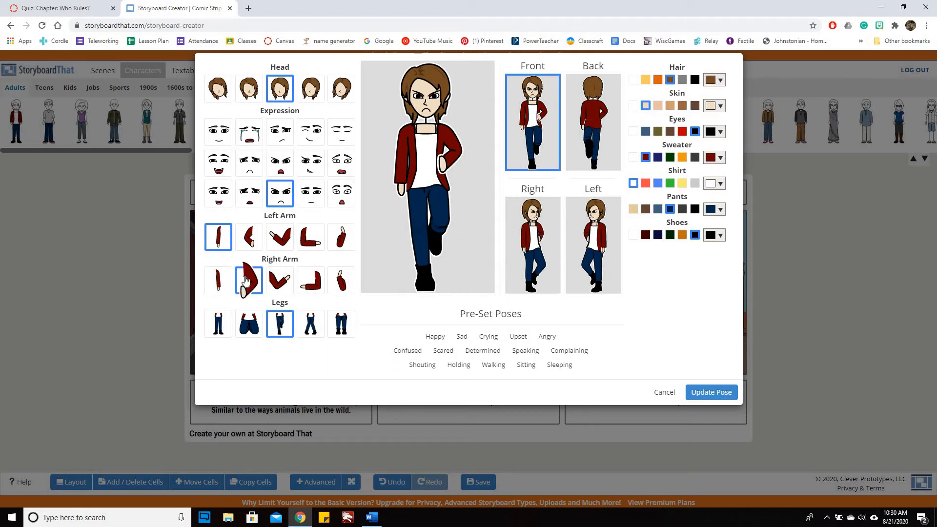
click(226, 282)
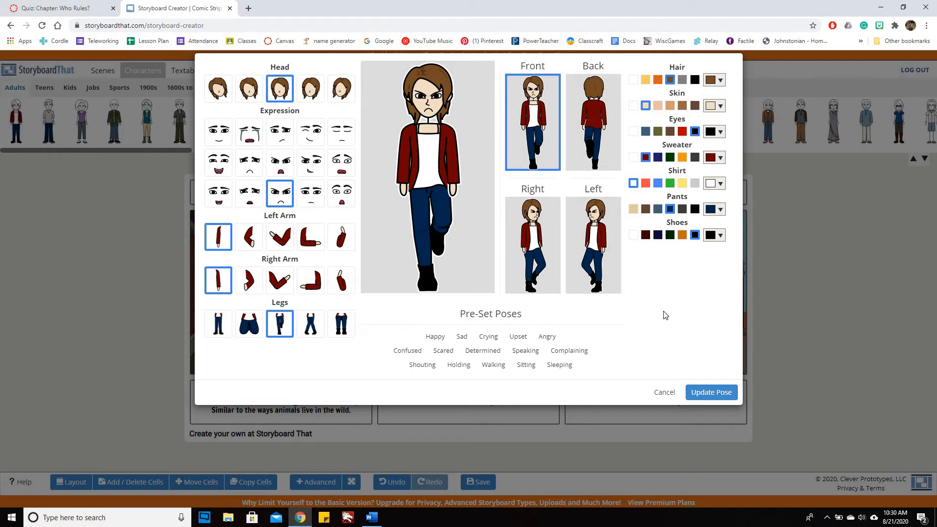
click(697, 394)
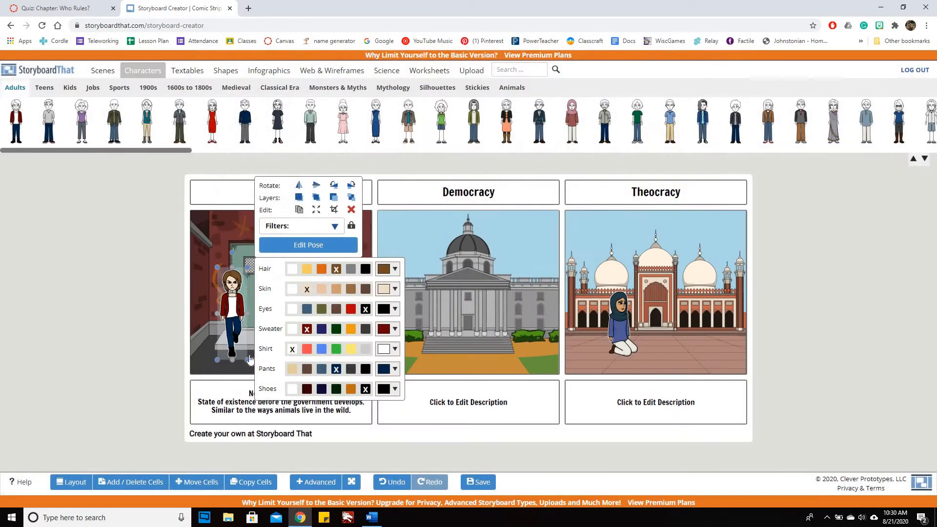
Step: Move the angry red-sweater character up onto the doorstep in the Anarchy cell
click(169, 331)
click(230, 311)
drag(230, 311, 269, 295)
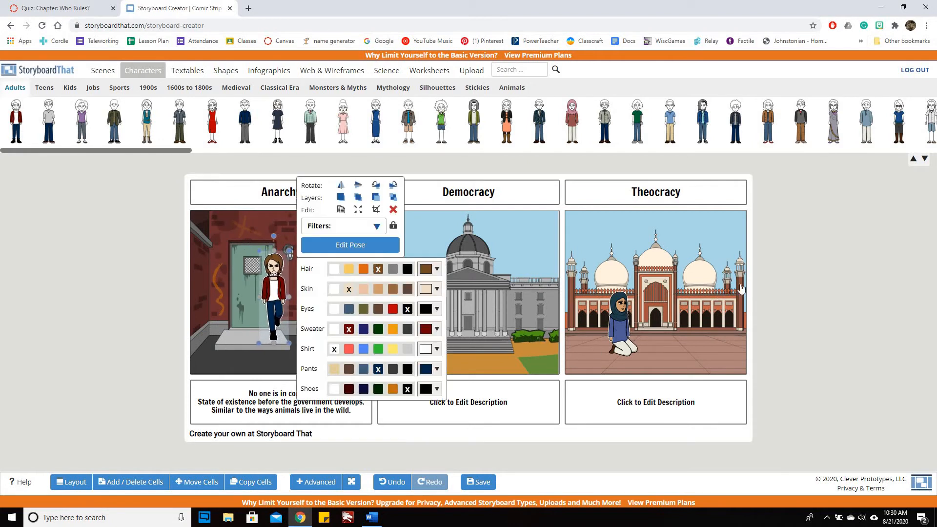
click(813, 282)
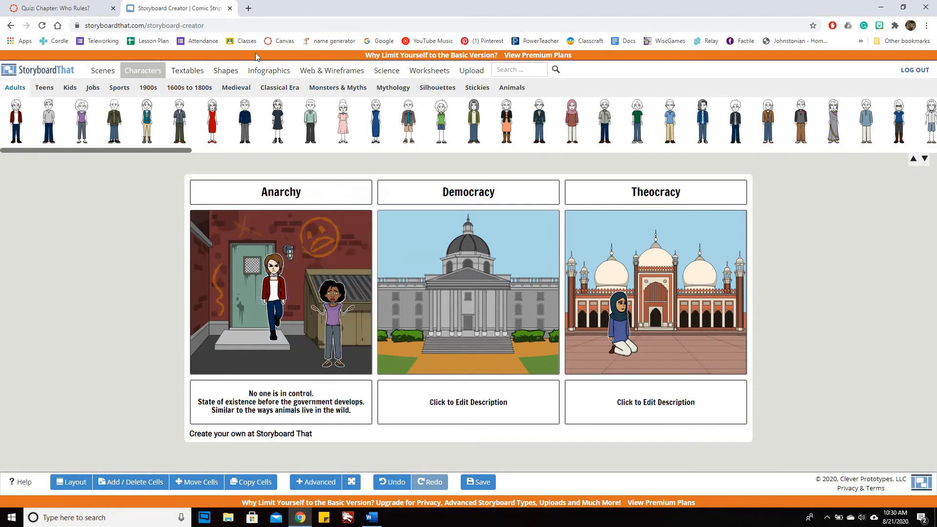
Step: Add an oval speech bubble beside the red-sweater character in the Anarchy cell reading "I'm going to rob you and there is nothing you can do!"
click(199, 77)
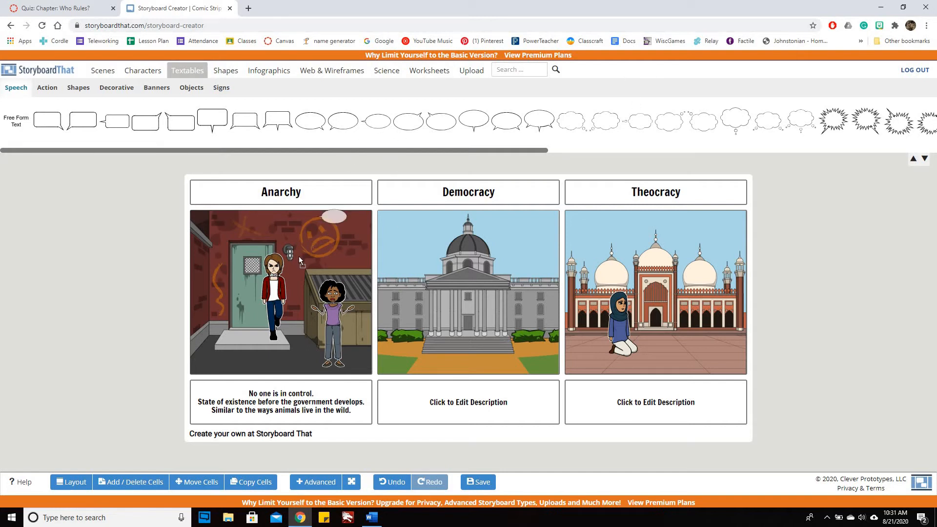
drag(299, 256, 307, 258)
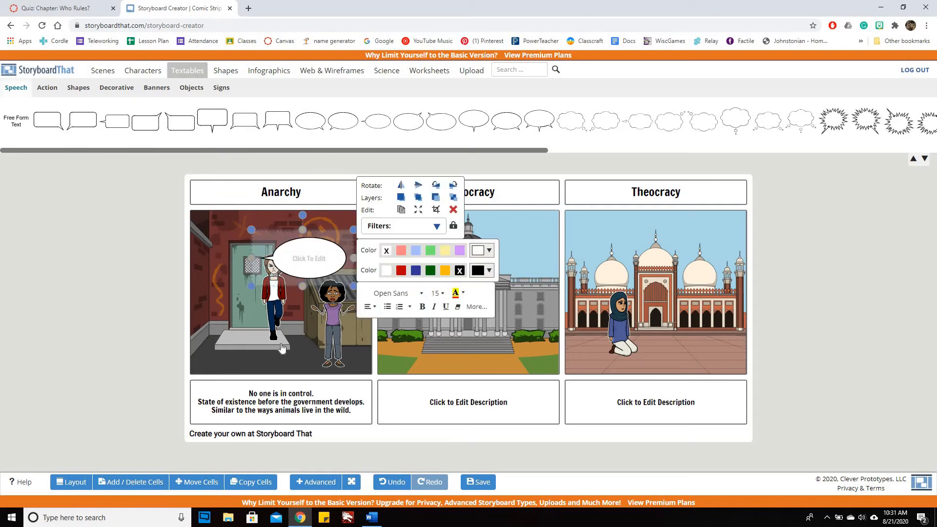
text(I'm going to rob you a)
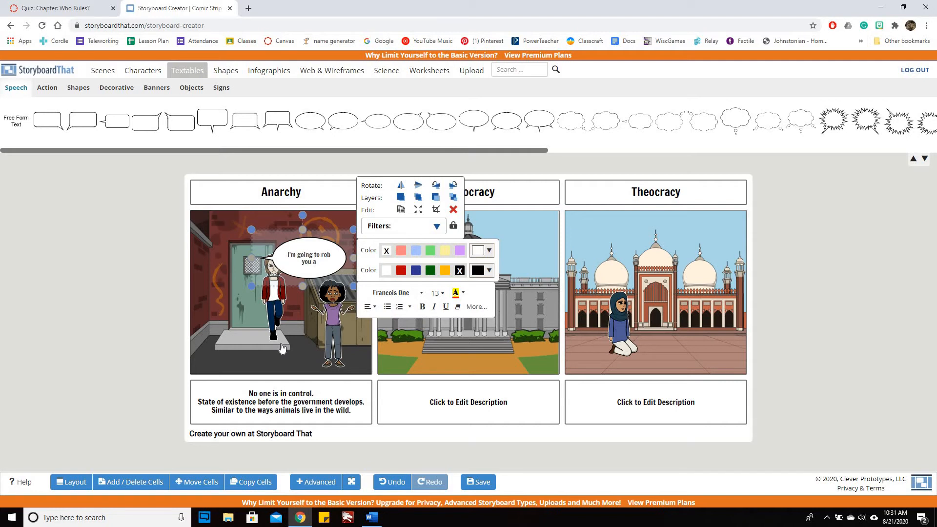
text(nd there is nothi)
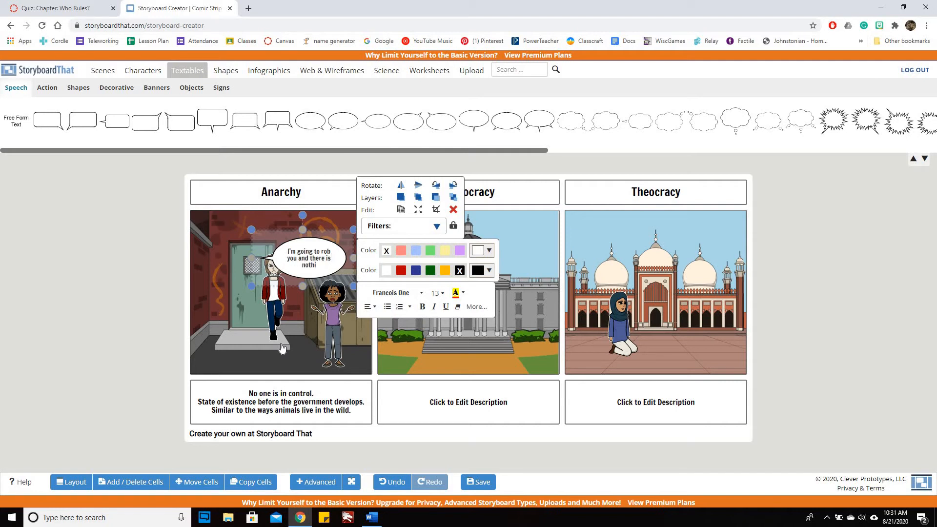
text(ng you can do)
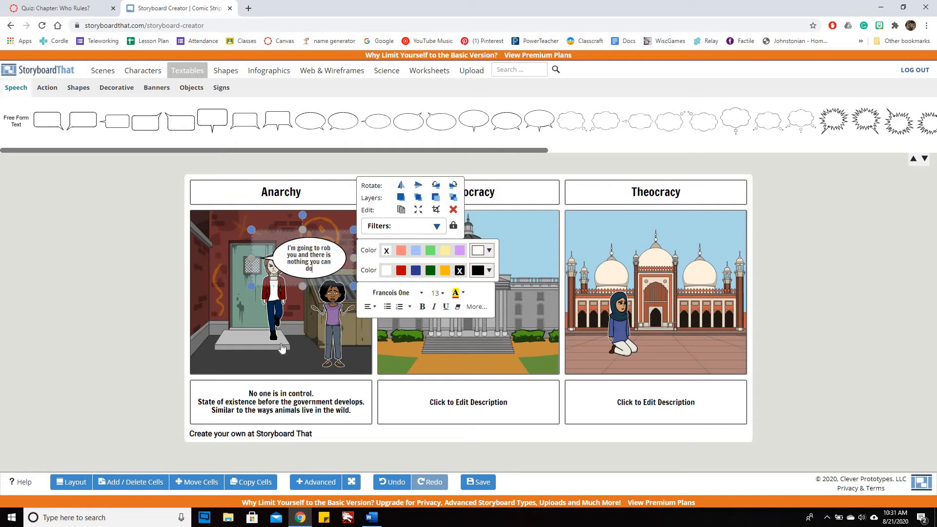
text(!)
click(782, 294)
Step: Move the robbery speech bubble down and to the left, over the red-sweater character
click(319, 245)
double_click(348, 265)
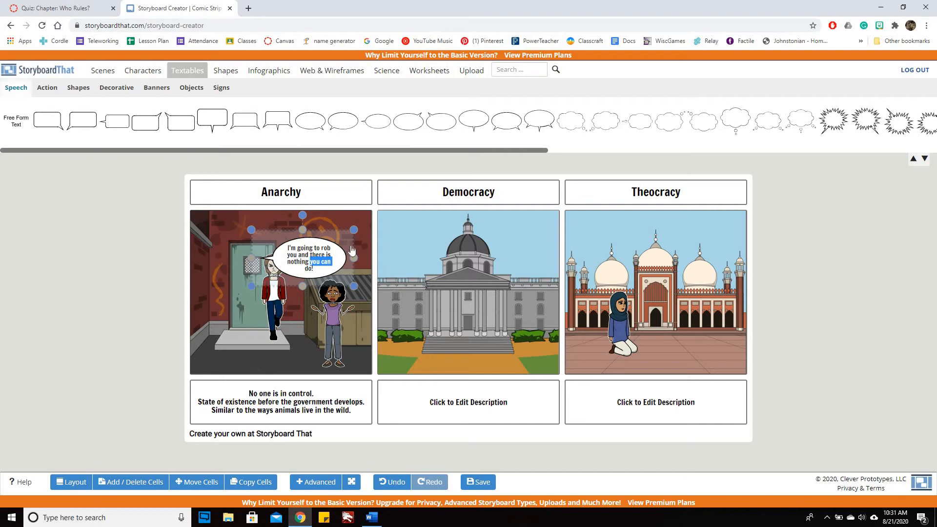
click(398, 288)
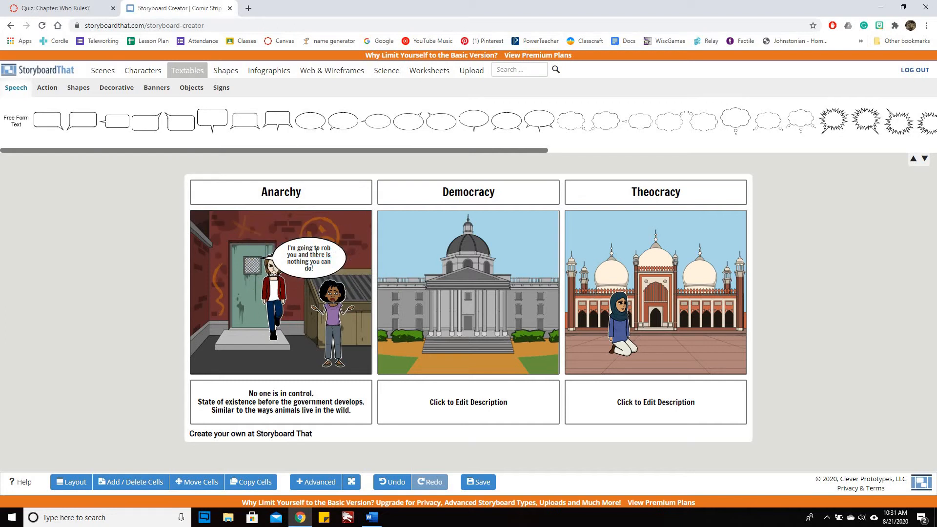
drag(315, 250, 230, 291)
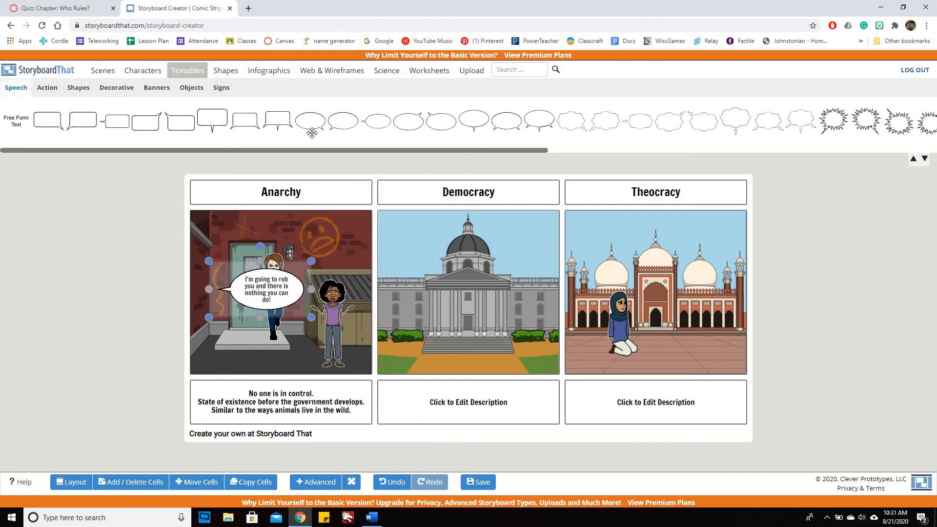
Step: Add a second oval speech bubble above the red-sweater character, in the upper corner of the Anarchy scene
drag(311, 122, 244, 248)
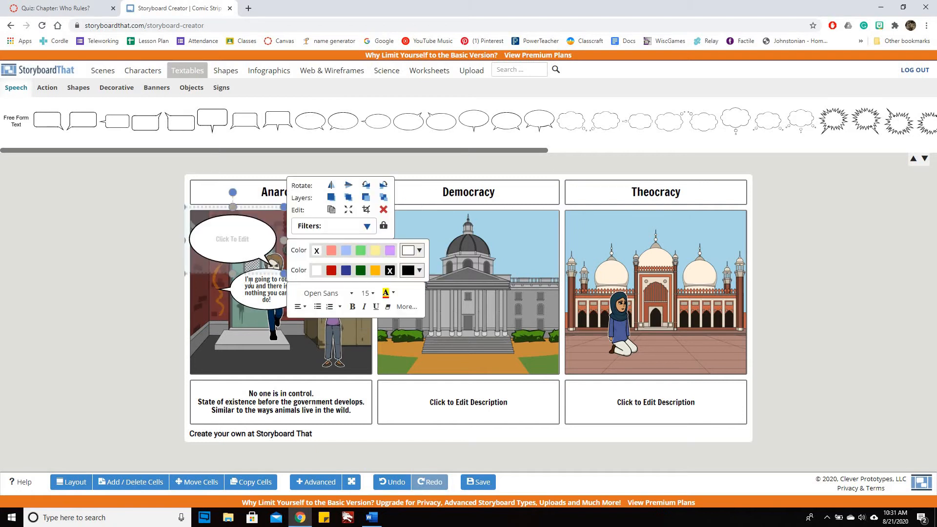
Step: Try to cut the robbery text from the old speech bubble and paste it into the new oval bubble
click(243, 280)
click(285, 300)
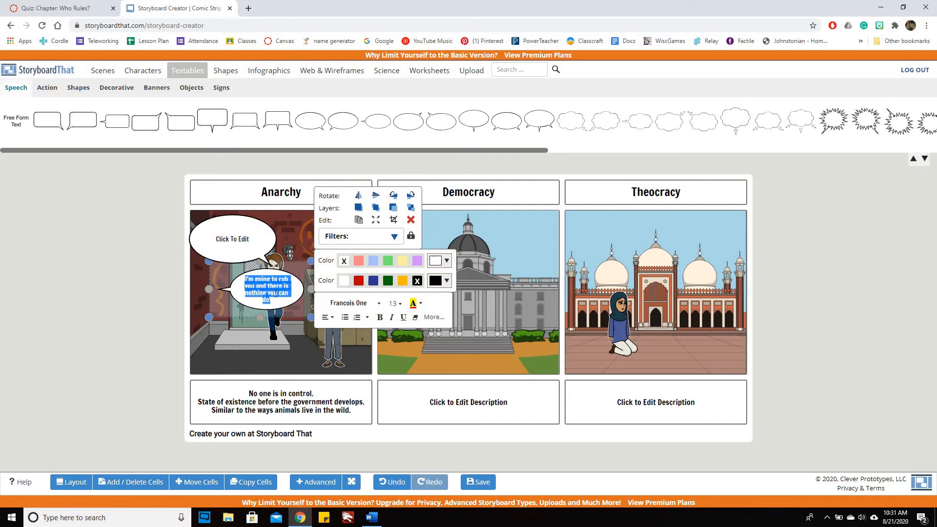
right_click(277, 291)
click(303, 315)
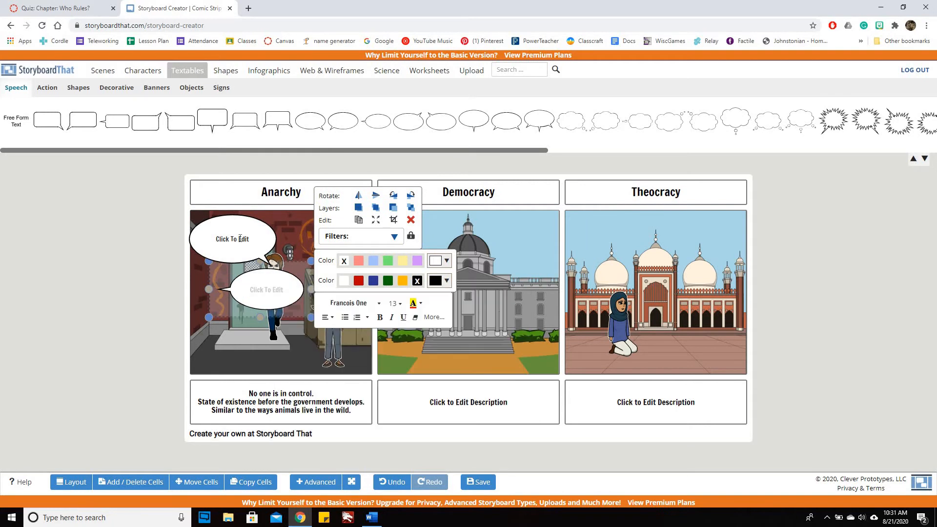
click(241, 238)
right_click(240, 238)
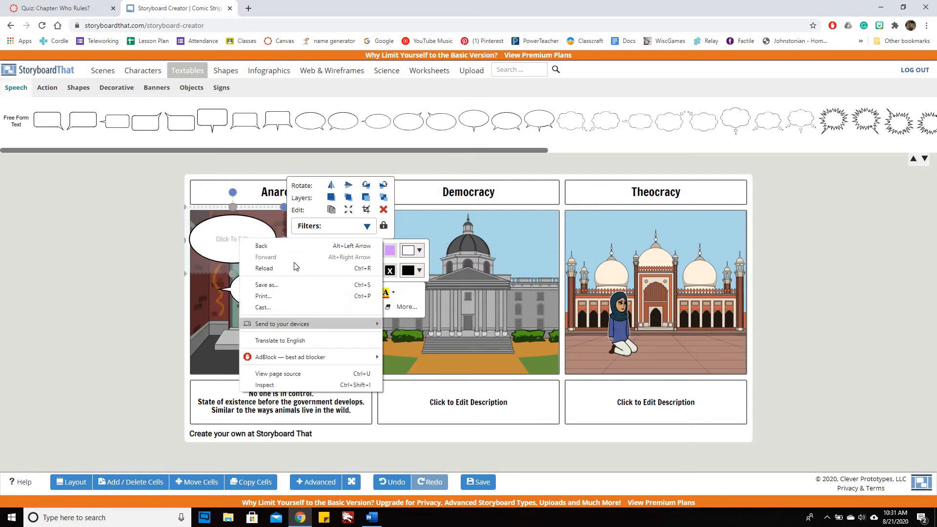
right_click(231, 240)
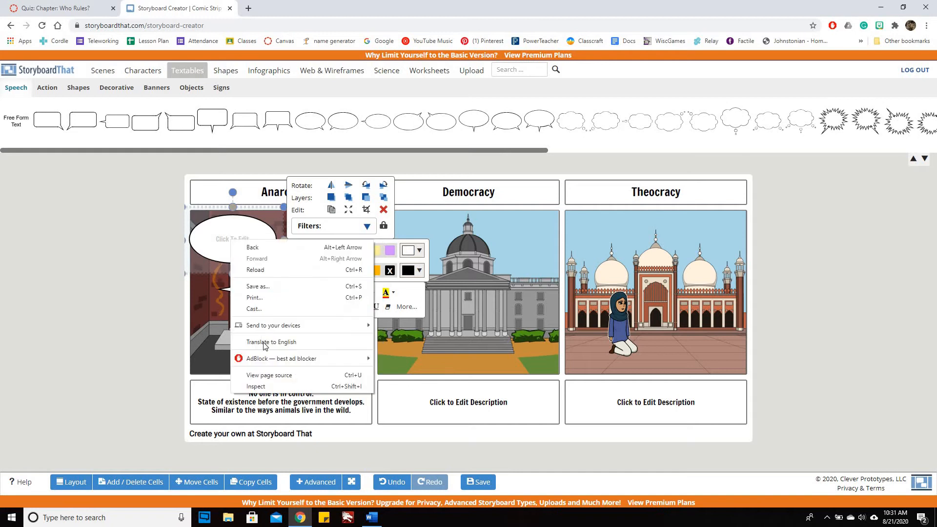
mouse_move(280, 323)
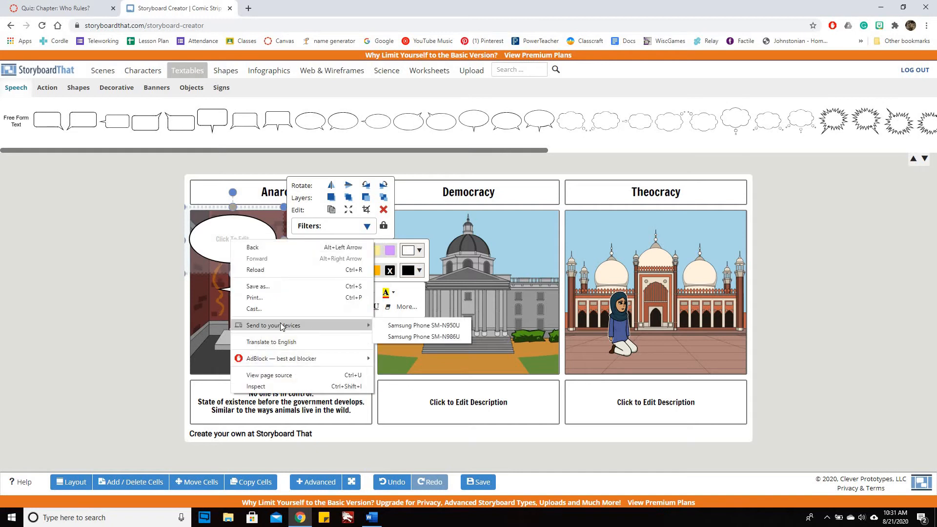
click(218, 227)
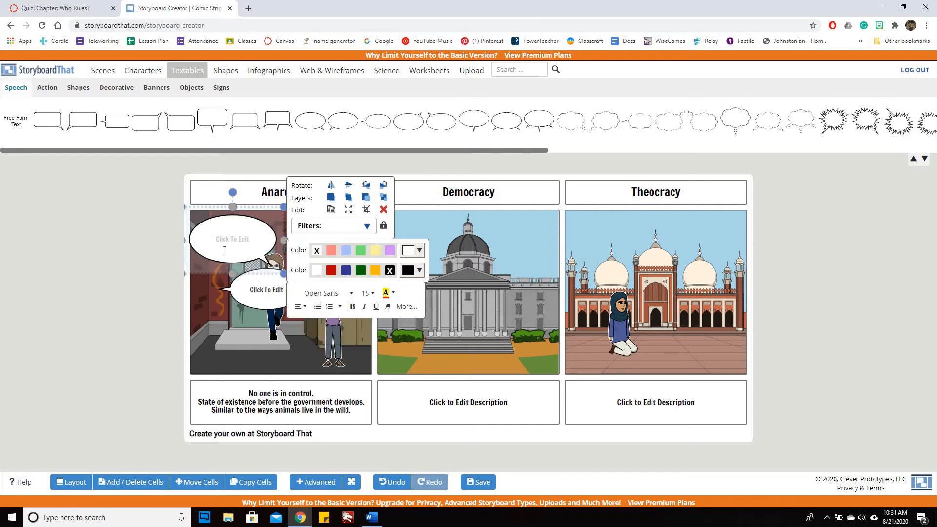
Step: Delete the old speech bubble that covers the red-sweater character in the Anarchy cell
click(263, 288)
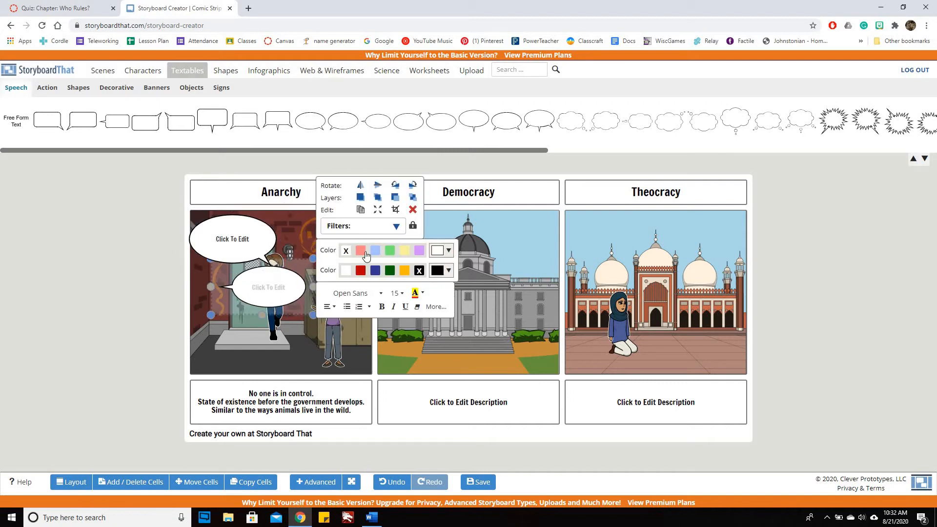
key(Delete)
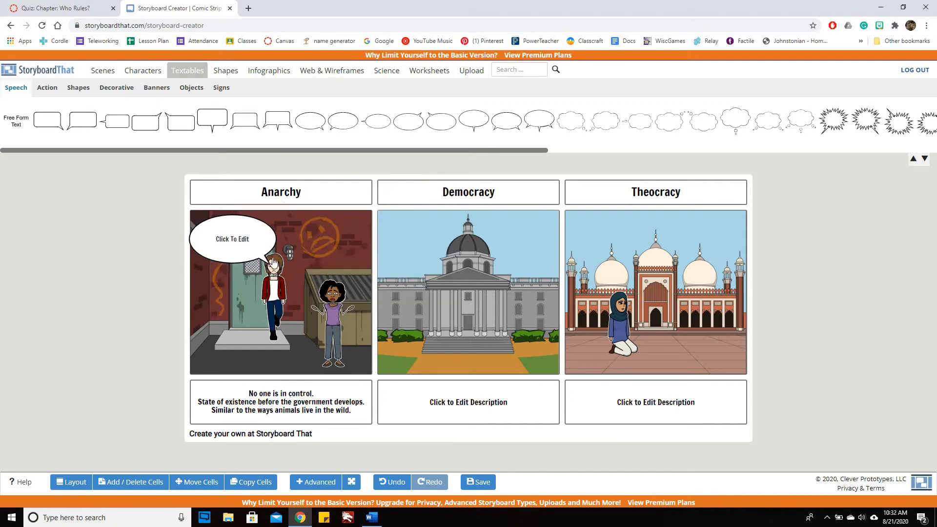
Step: Fill the remaining Anarchy speech bubble with "I am going to rob you and there is nothing you can do about it!"
click(232, 239)
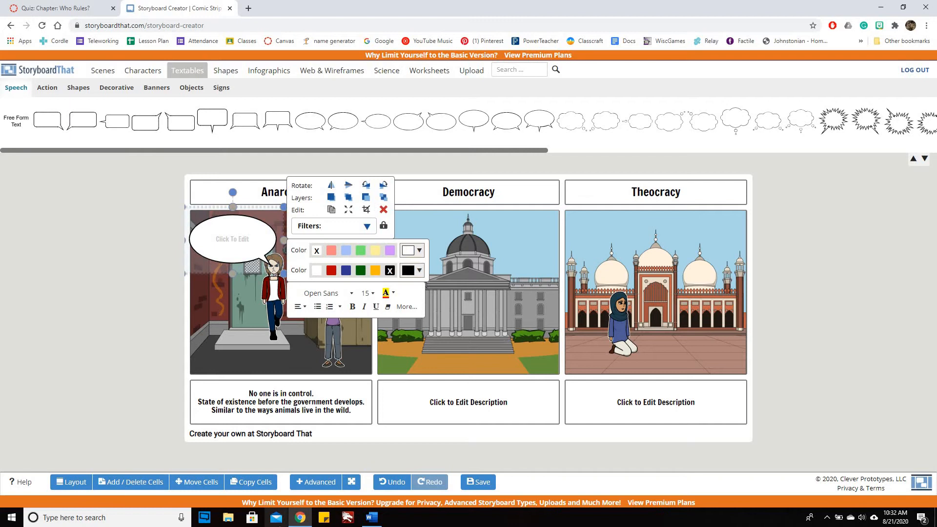
text(I am going to rob you an)
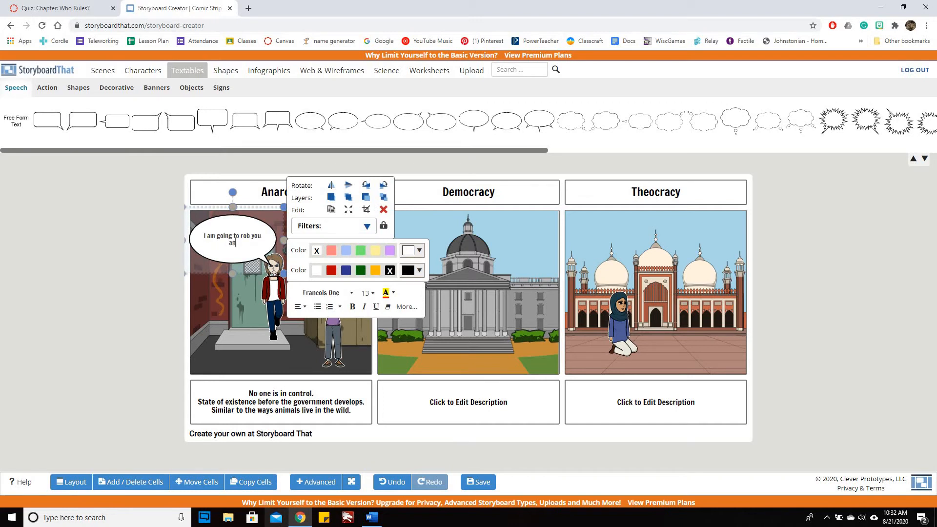
text(d there is nothing you can do a)
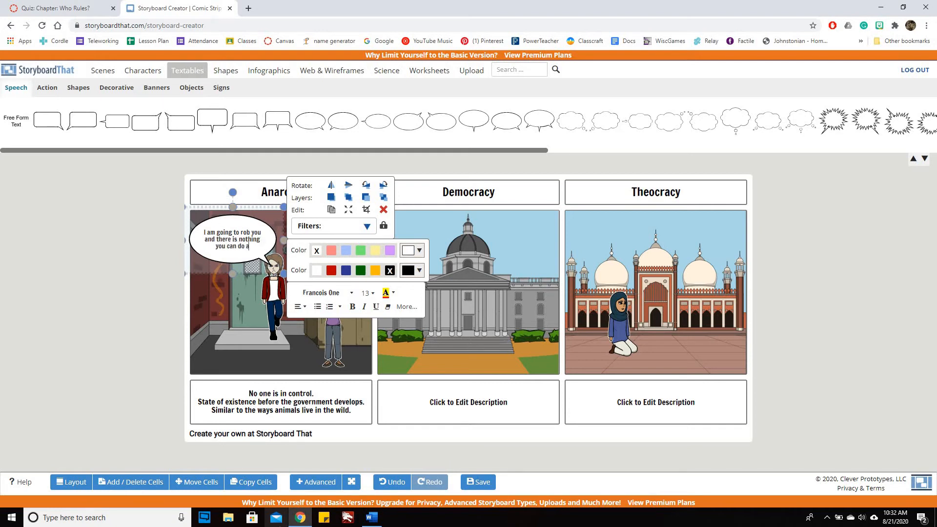
text(bout it!)
click(198, 241)
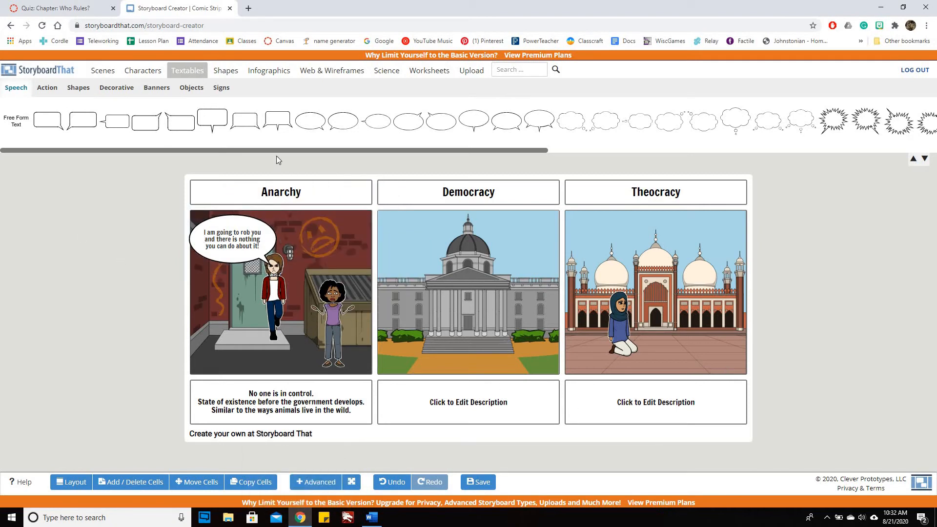
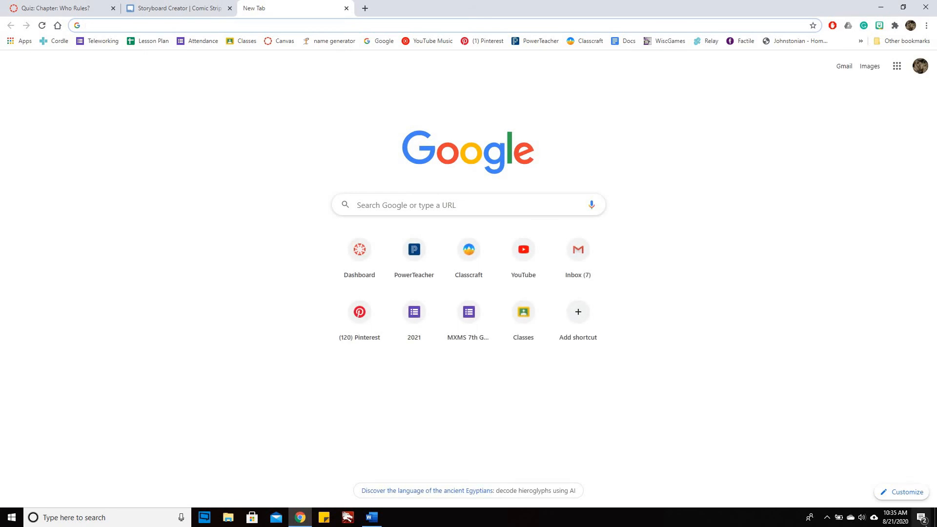
Step: Switch to Google Docs, change to the school account, and create a blank document, dismissing the Grammarly sign-up offer
text(docs)
key(Return)
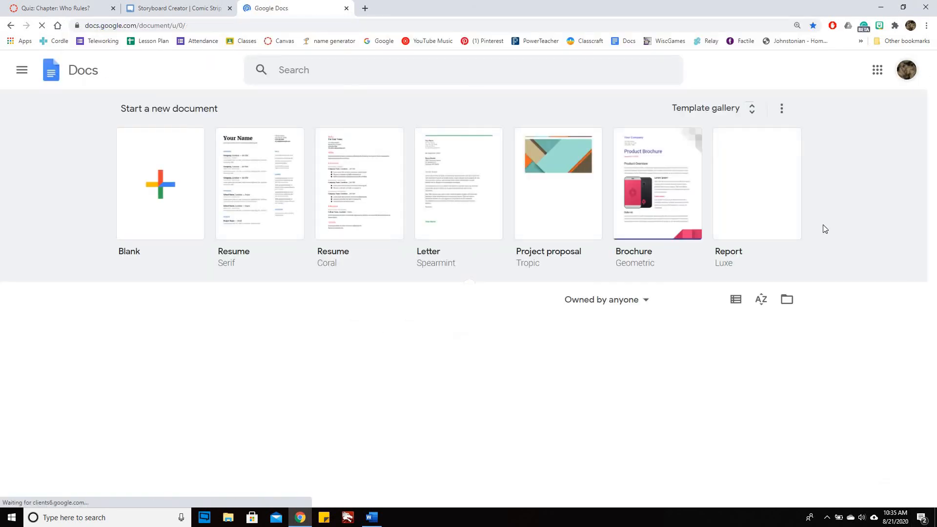
click(907, 69)
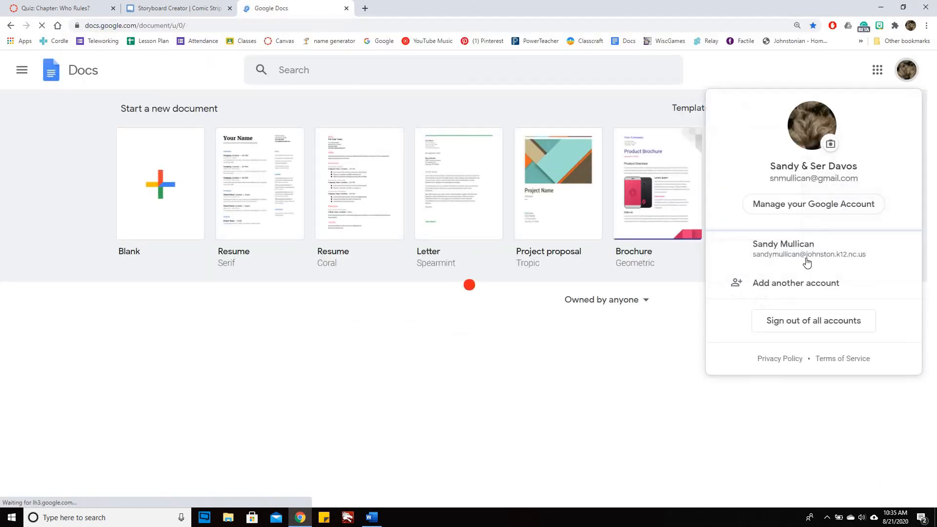
click(805, 258)
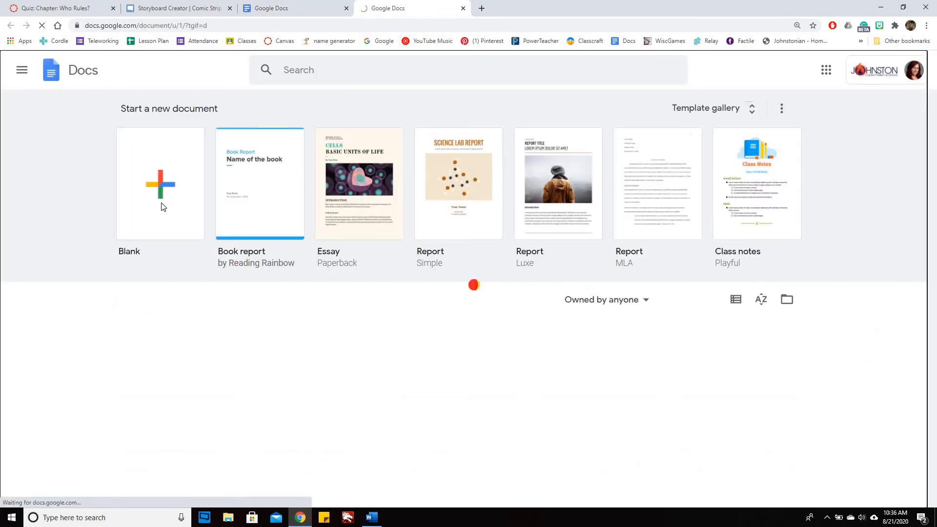
click(165, 219)
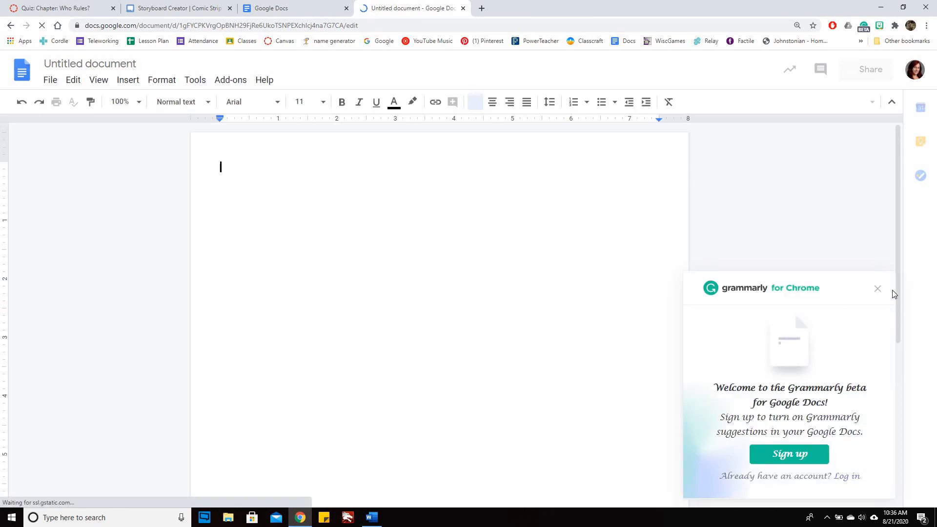
click(876, 291)
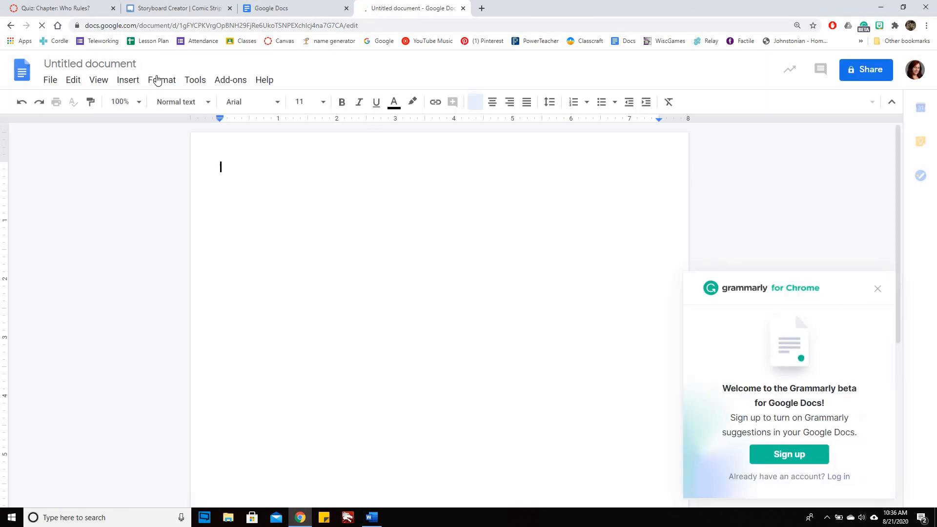
Step: Rename the untitled document with the author's last name followed by "- Government Storyboard"
click(111, 64)
click(111, 64)
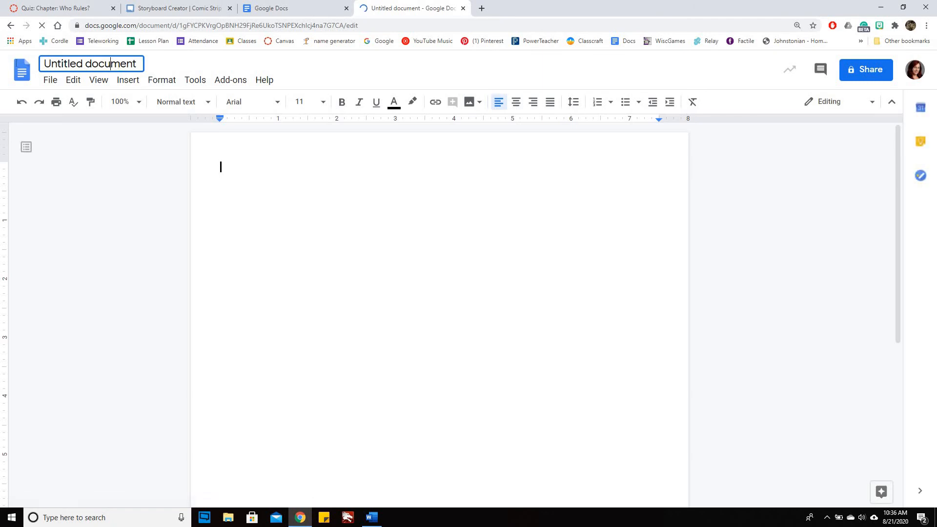
drag(140, 65, 20, 67)
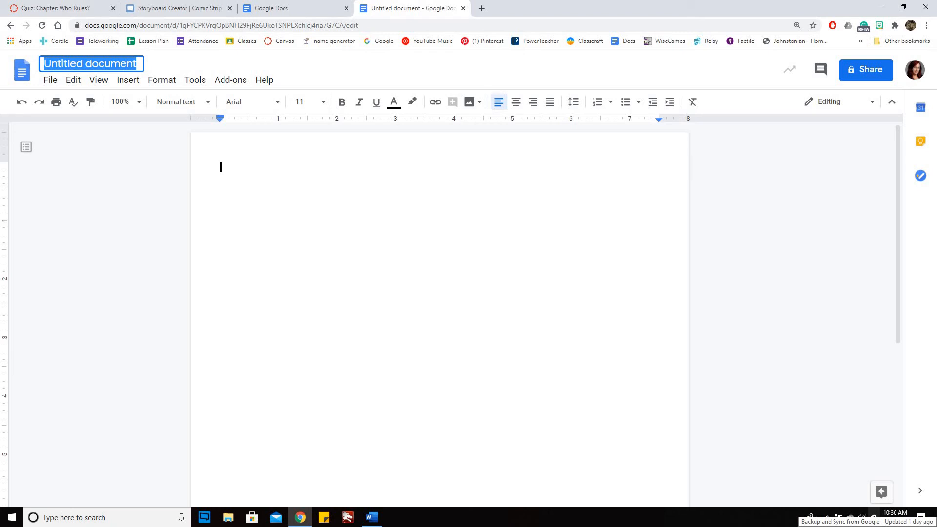
text(Mullican)
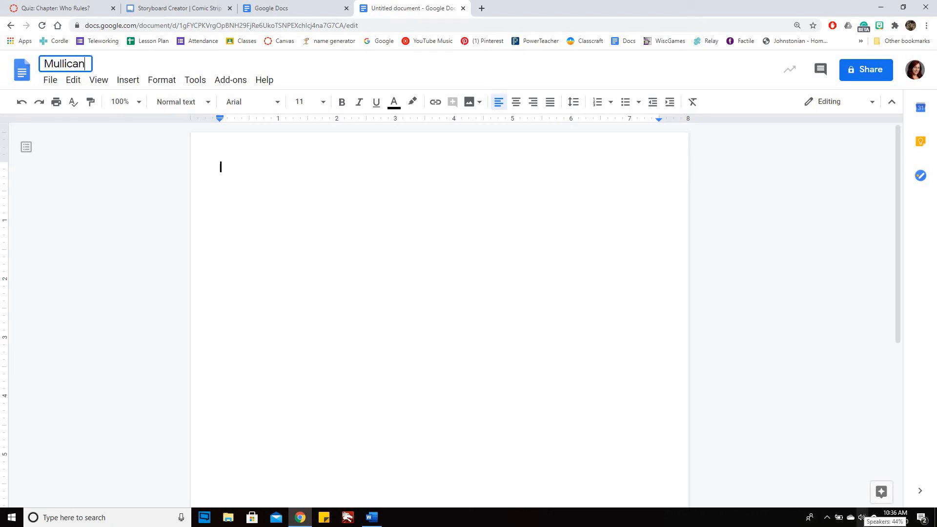
text(- Government Story)
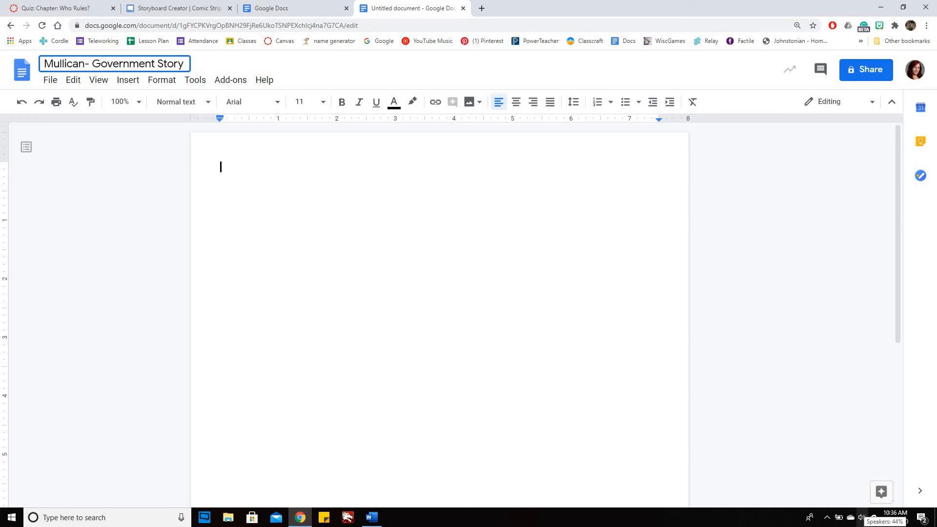
text(board)
key(BackSpace)
text(ard)
click(581, 196)
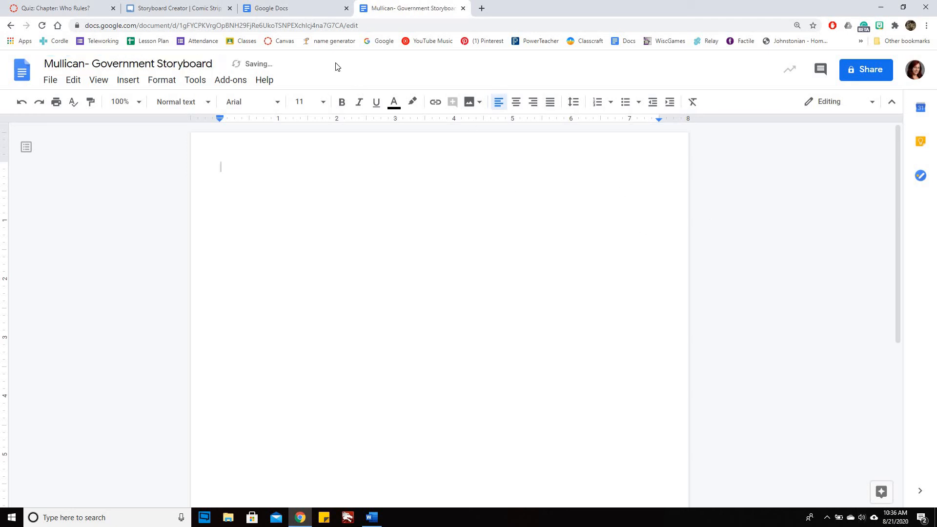
Step: Close the spare Google Docs home page, return to Storyboard That, dismiss the save reminder, and capture a screenshot of the storyboard
click(346, 9)
click(209, 12)
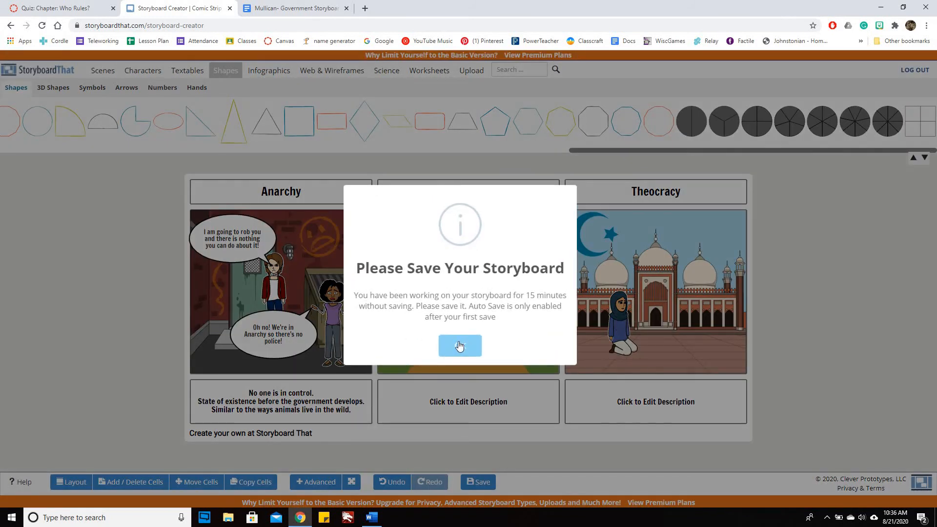
click(460, 346)
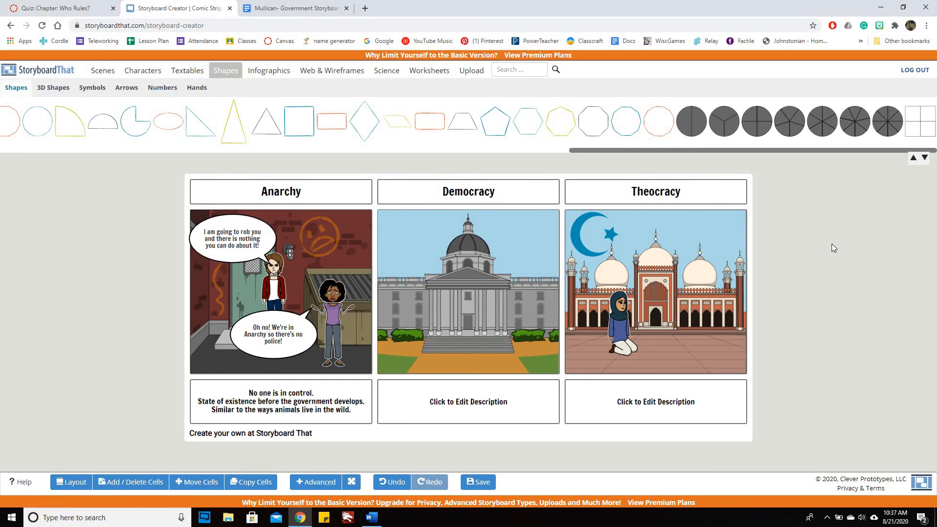
key(Print)
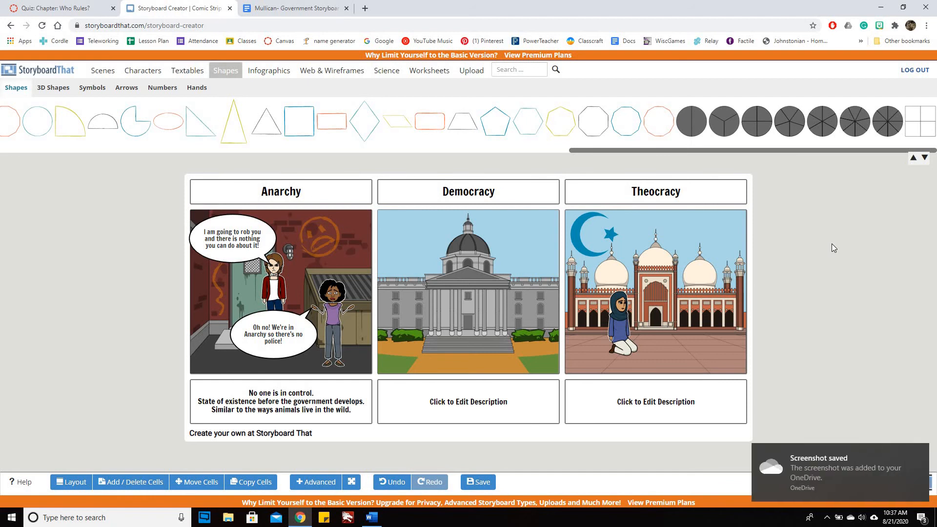
Step: Paste the storyboard screenshot into the blank Google Docs document
click(284, 9)
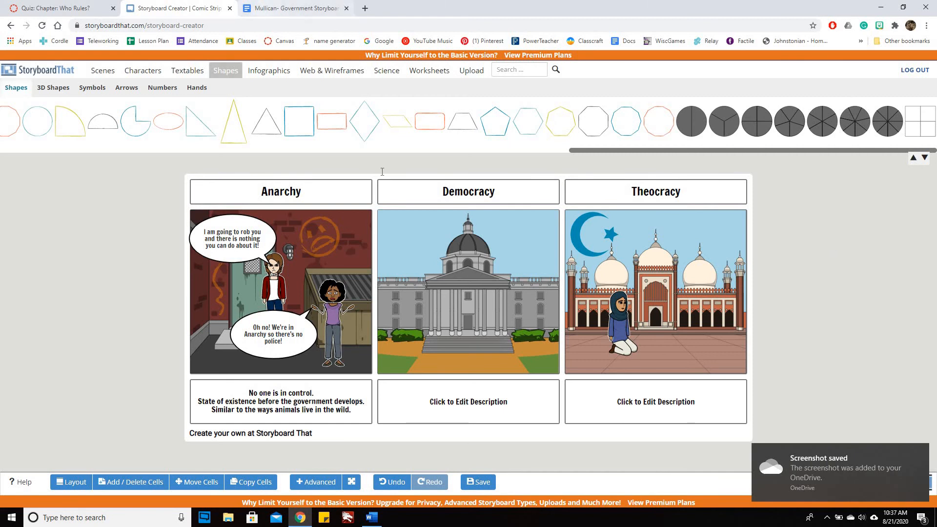
right_click(373, 226)
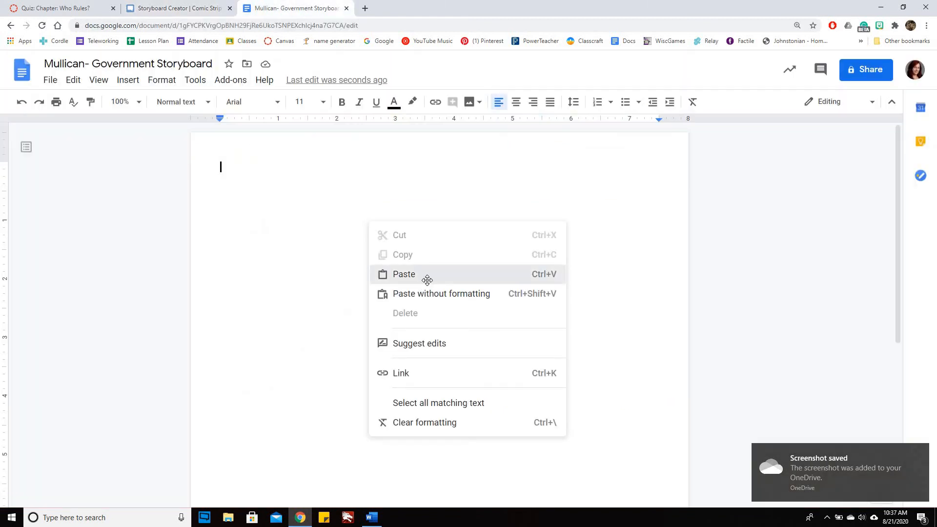
click(423, 276)
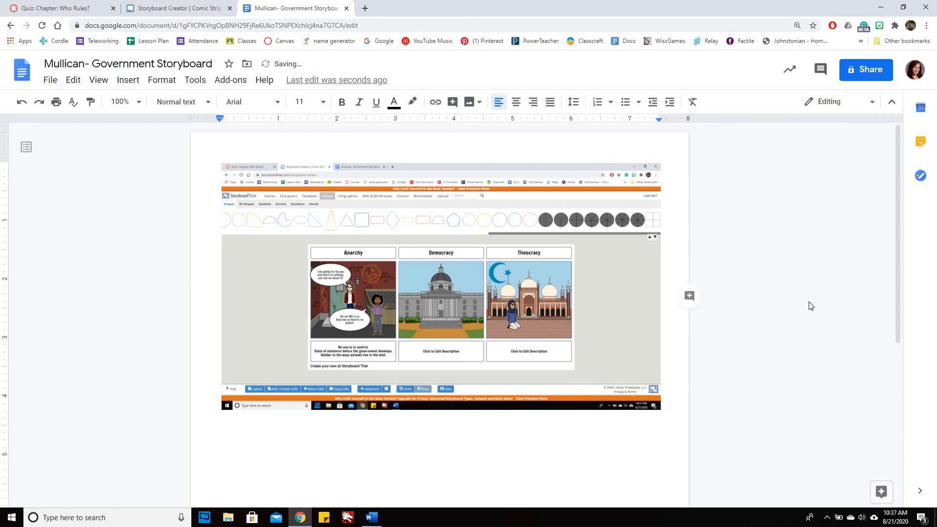
scroll(810, 306, down, 2)
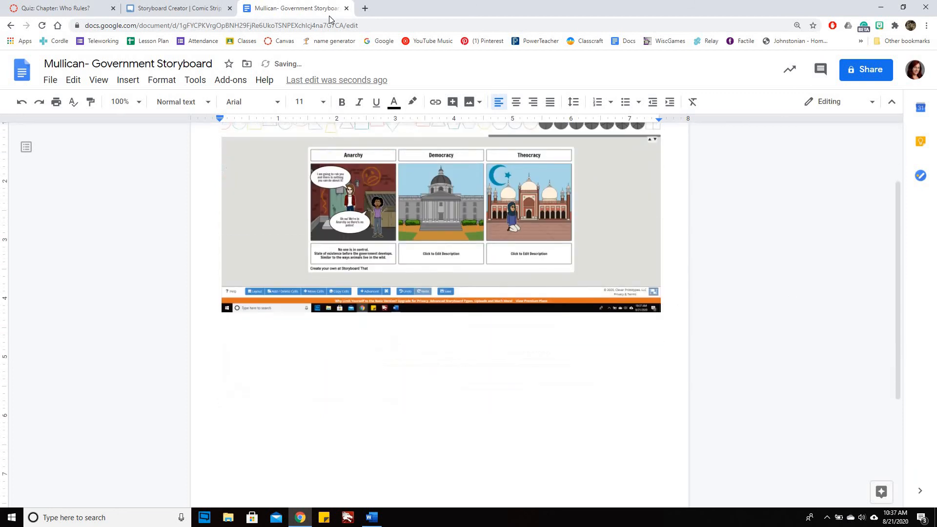
Step: Search the web for "screenshot from chromebook" and examine the keyboard picture showing the key combination
click(366, 9)
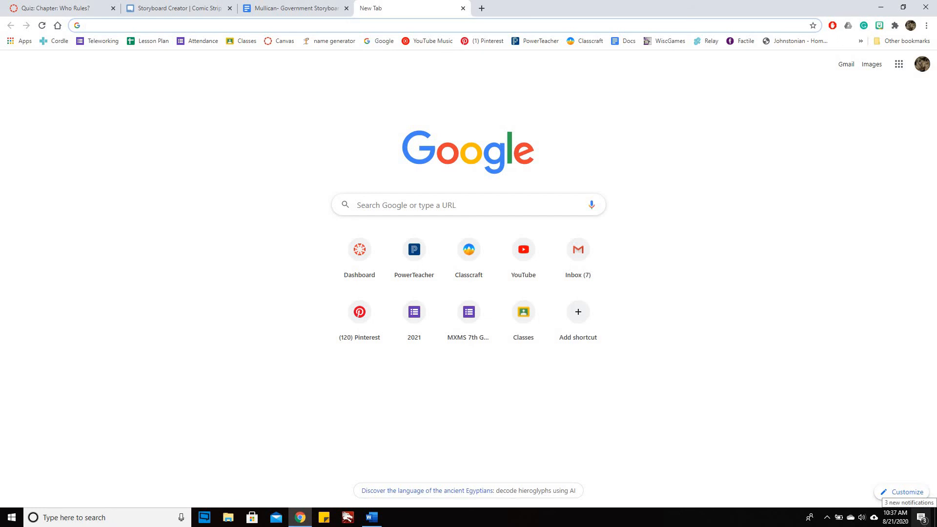
text(screen )
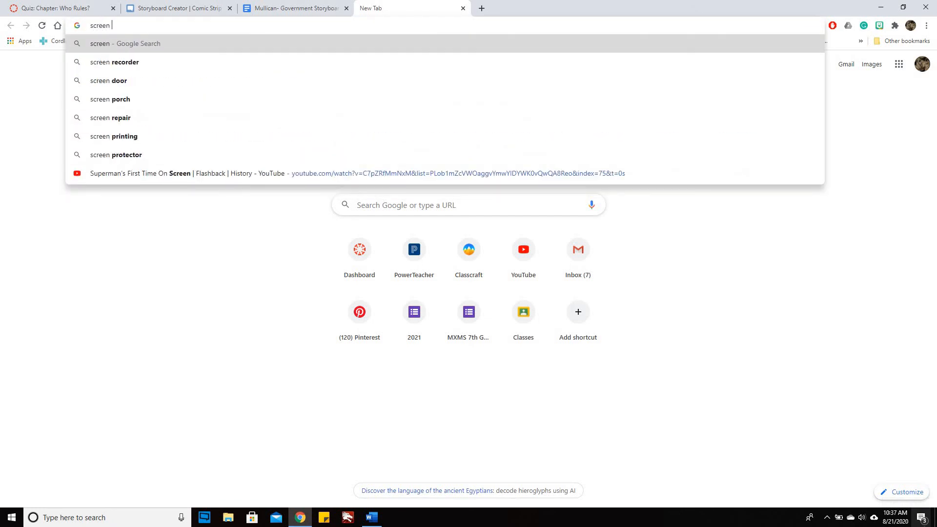
text(shot from )
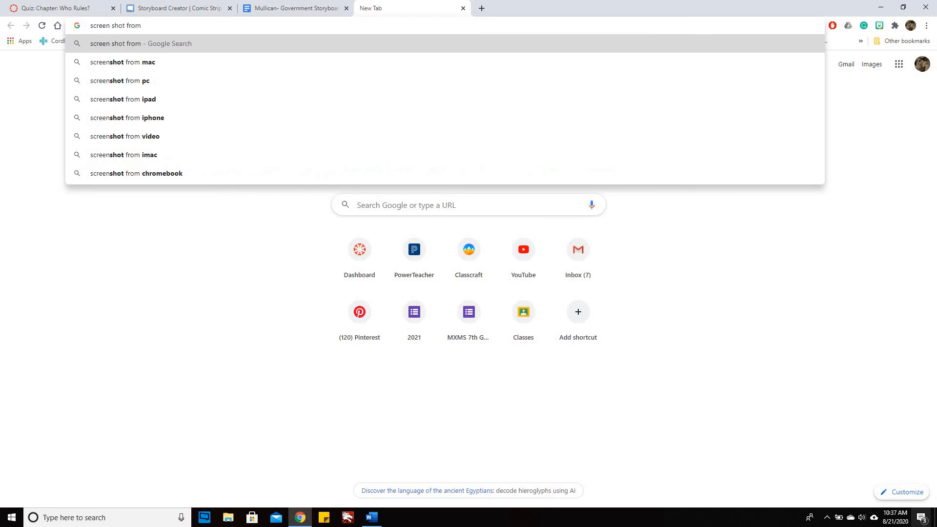
text(chrom)
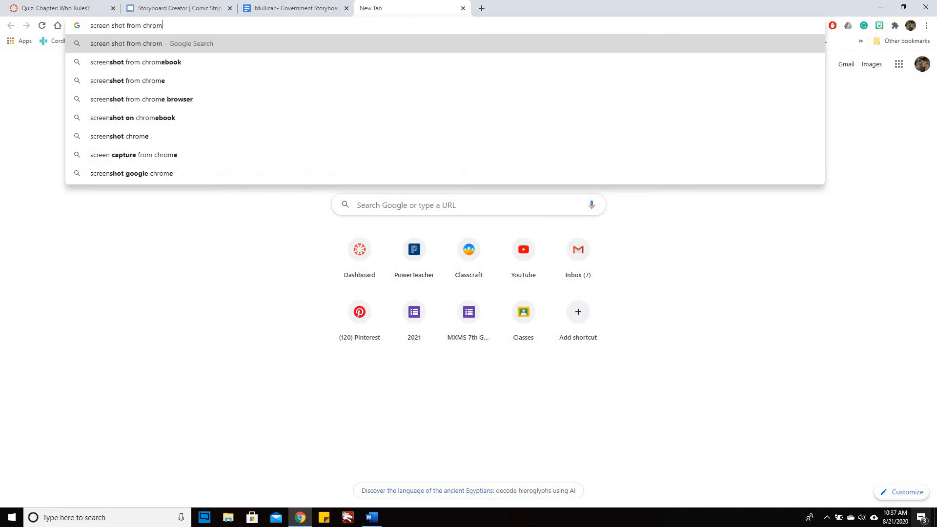
key(Down)
key(Return)
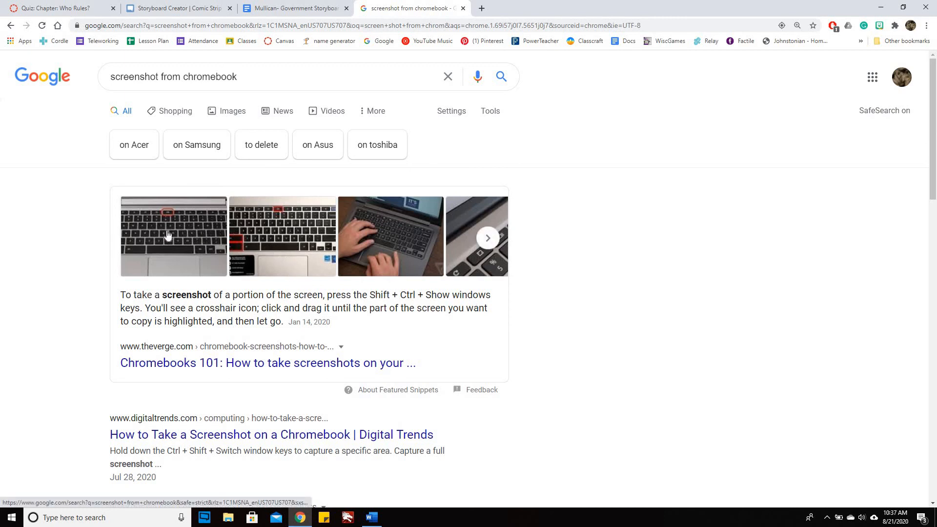
click(273, 239)
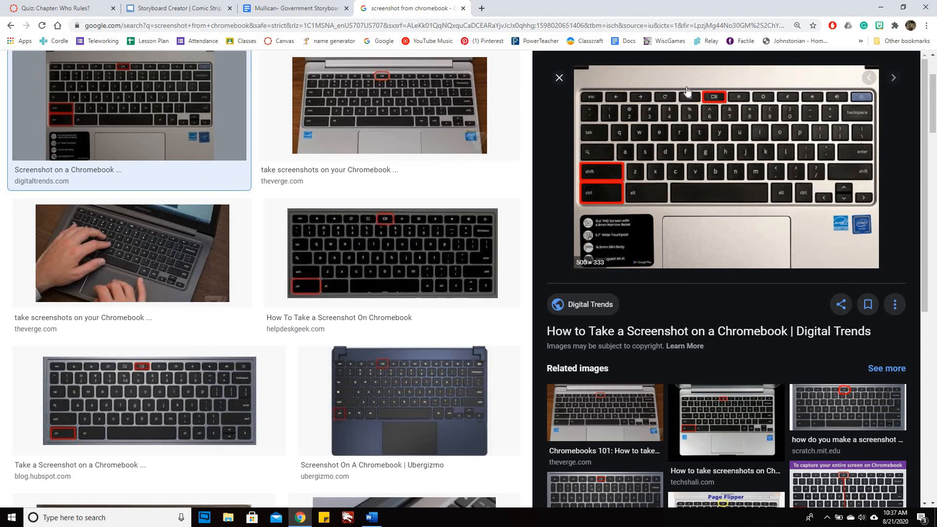
click(559, 78)
Step: Return to the Google Docs document and add three line breaks after the pasted storyboard screenshot
click(296, 8)
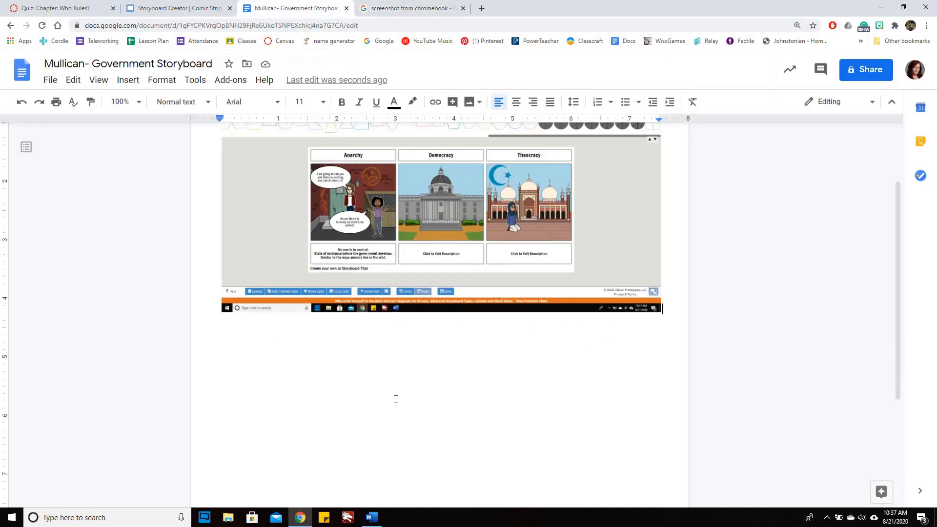
scroll(299, 363, up, 2)
click(298, 363)
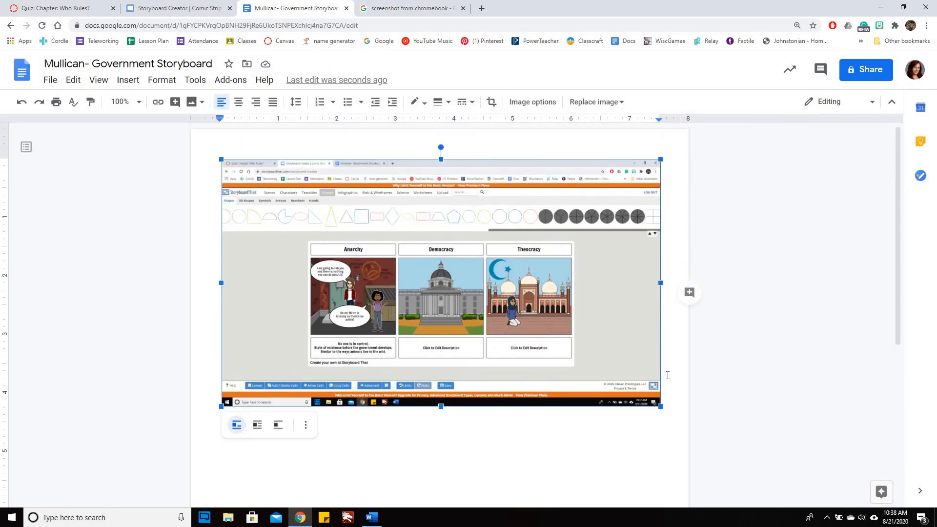
click(668, 375)
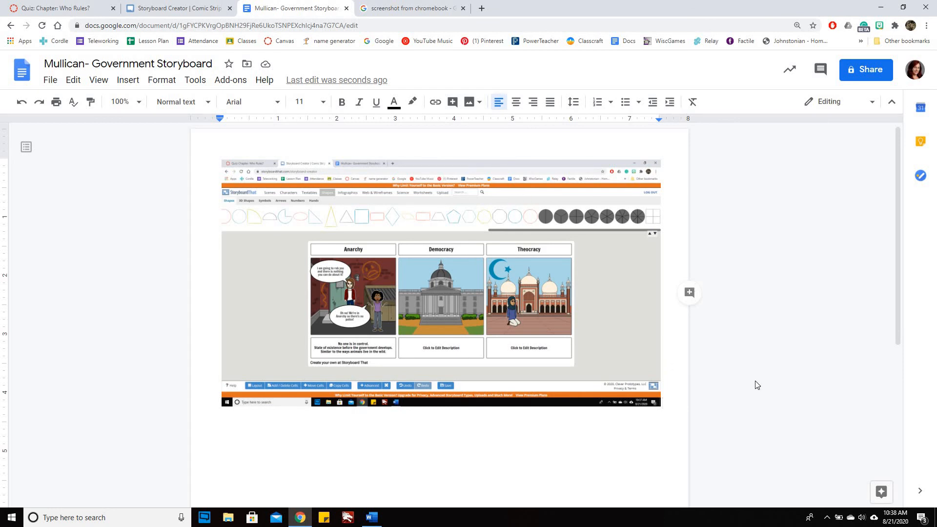
scroll(749, 342, down, 3)
key(Return)
key(Return)
key(Return)
key(Return)
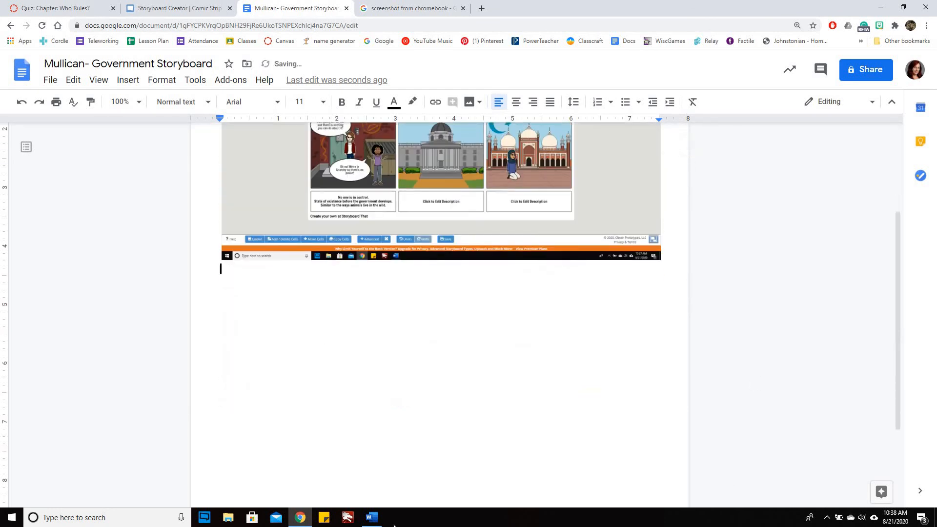
Step: Write the note "Chromebook Screenshot: Shift+Ctrl+Show All Windows" below the storyboard image
text(Chromebooks)
key(BackSpace)
text(Screenshot)
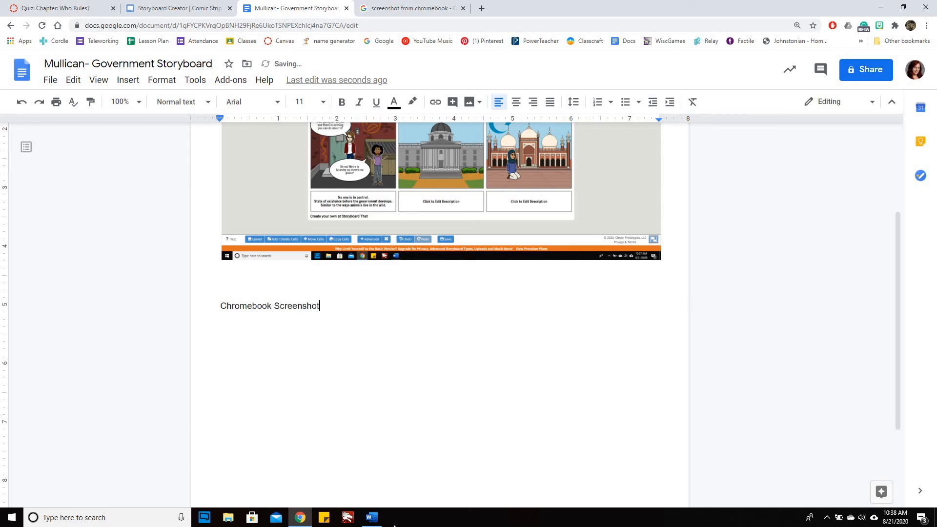
text(: Shift+Ctrl+Show All Windows)
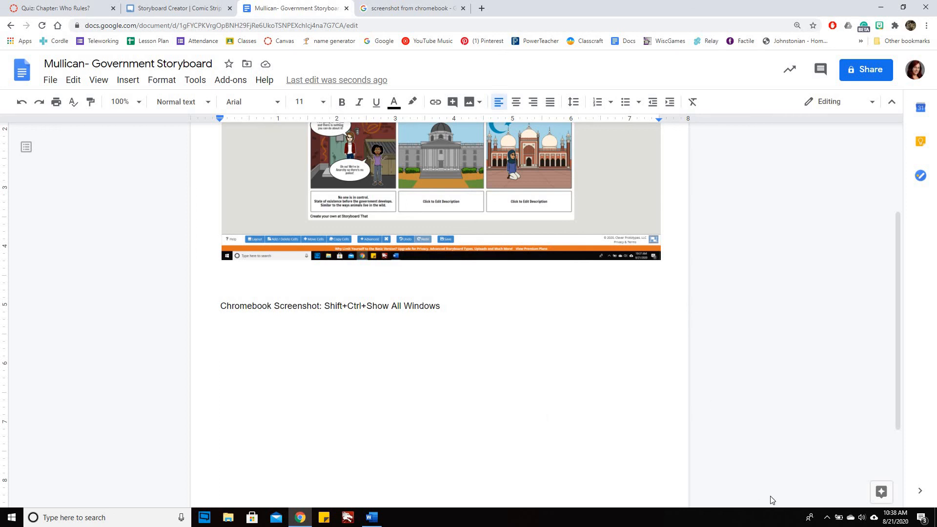
Step: Add a second note reading "Paste: Ctrl+V" below the Chromebook screenshot instruction, separated by a blank line
key(Return)
key(Return)
text(Paste: )
text(Ct)
text(r)
key(BackSpace)
text(trl)
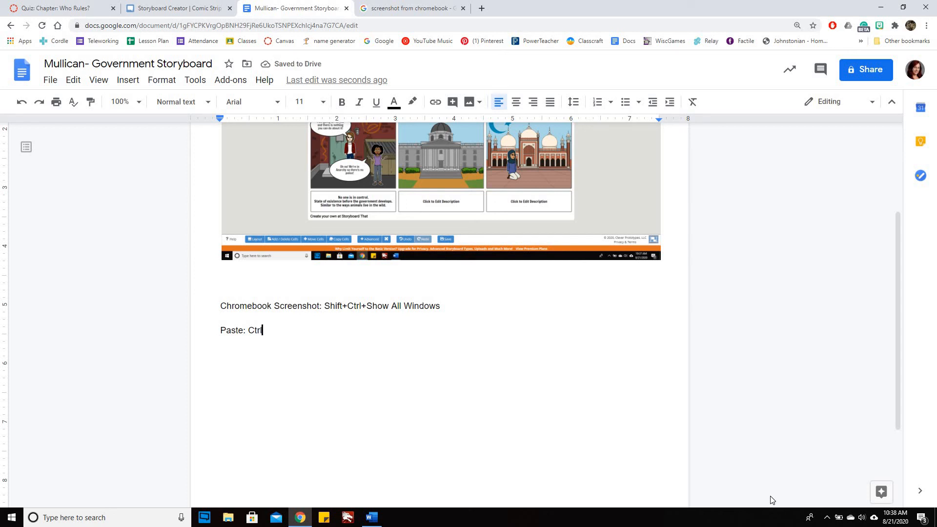
text(+V)
Step: Crop the pasted screenshot to just the three-cell storyboard and enlarge the cropped image proportionally to about 7.5 inches wide, filling the text width
scroll(731, 308, up, 2)
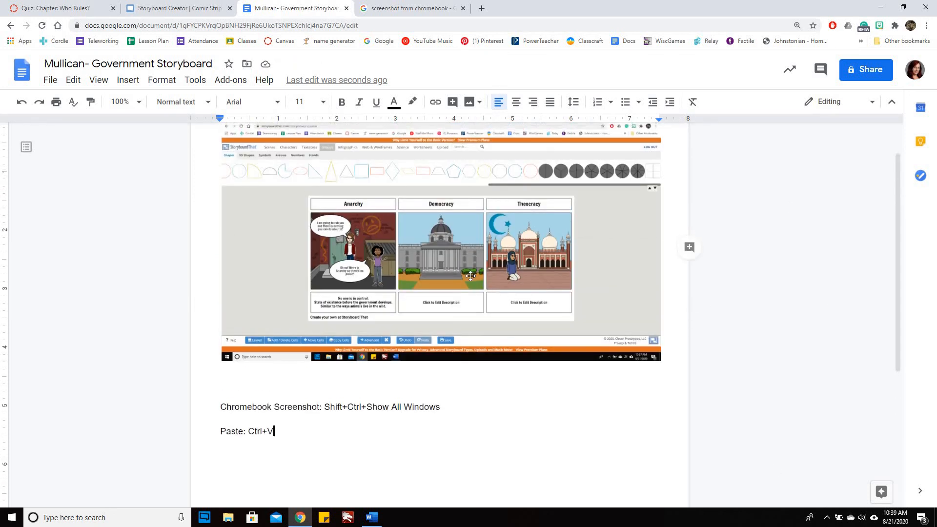
scroll(452, 270, up, 1)
click(458, 265)
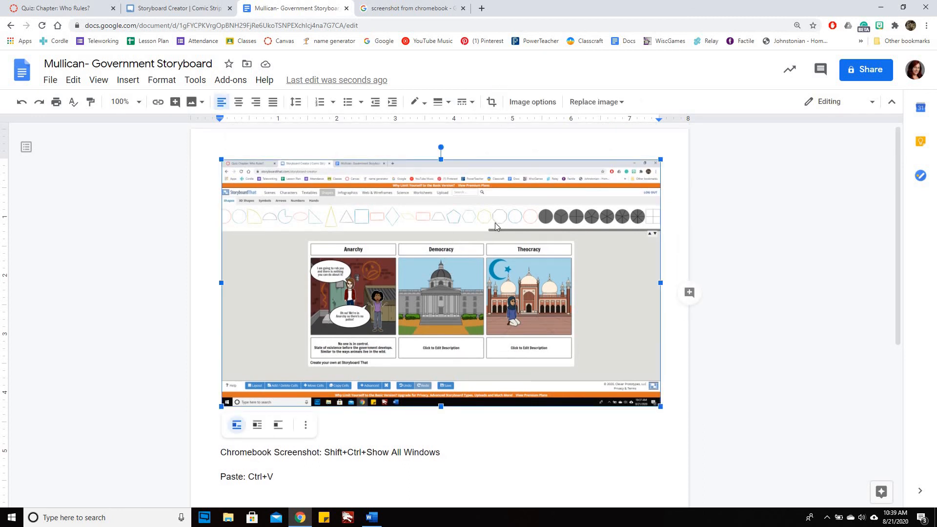
click(491, 103)
drag(446, 161, 438, 237)
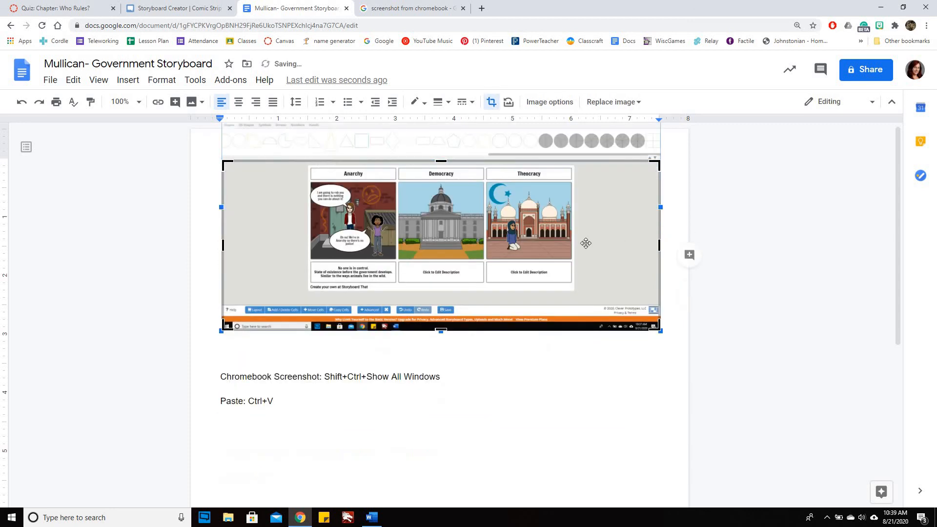
drag(614, 254, 577, 256)
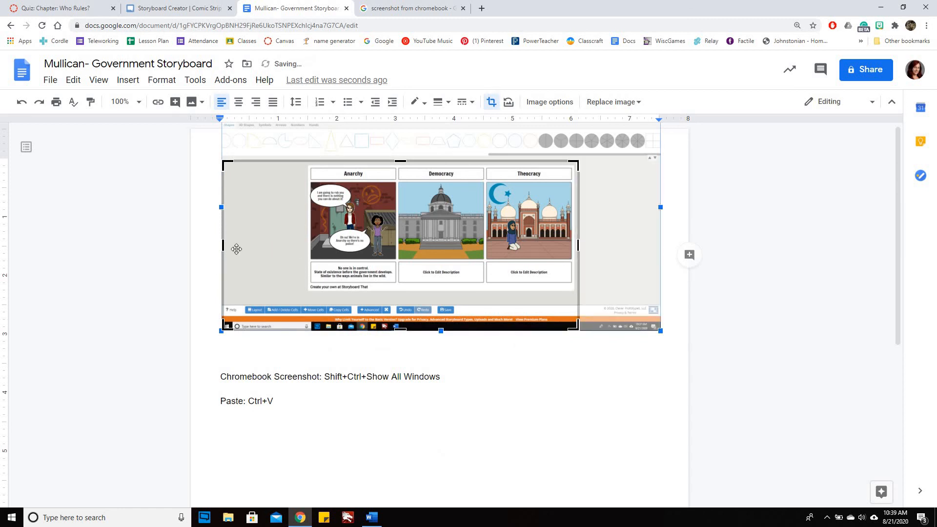
drag(253, 252, 303, 244)
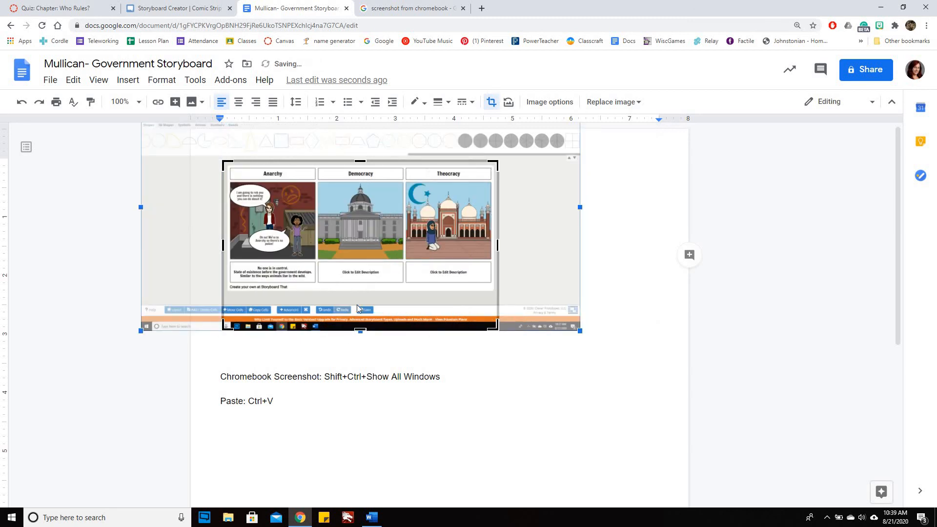
drag(360, 330, 362, 293)
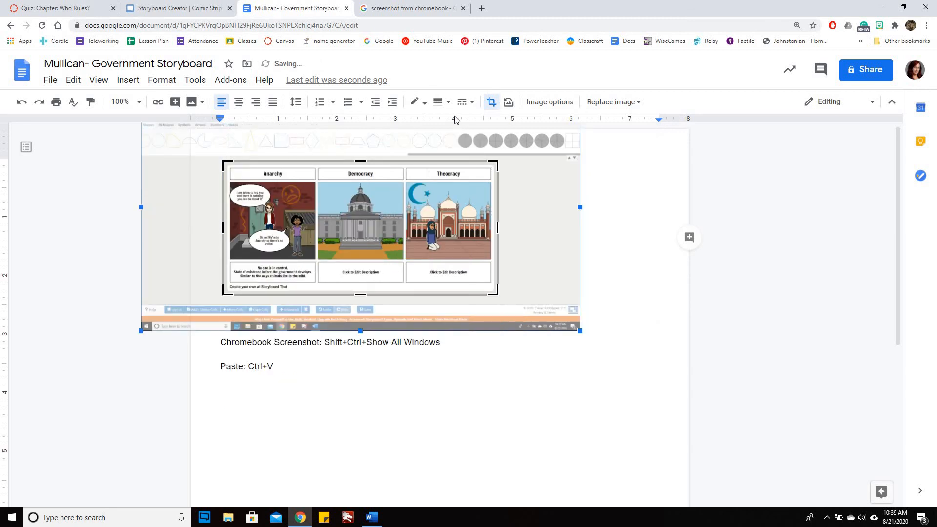
click(493, 103)
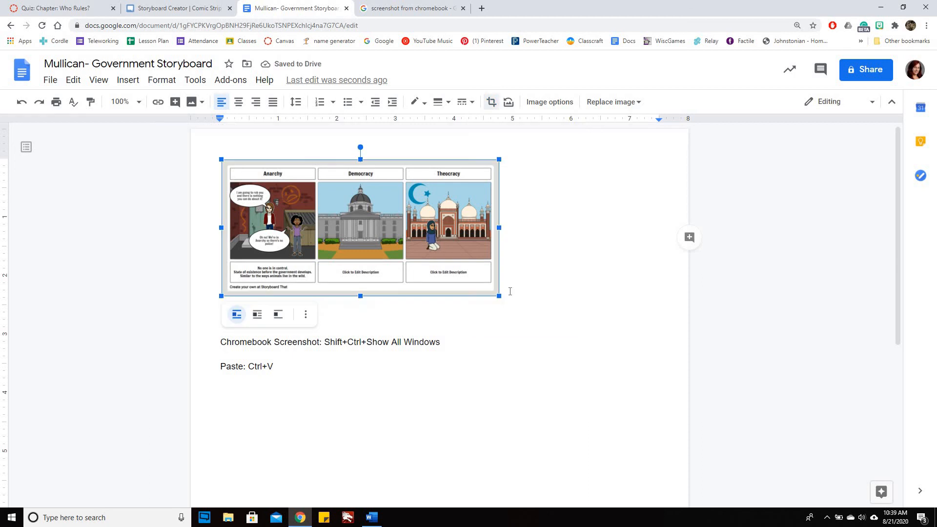
drag(500, 296, 660, 375)
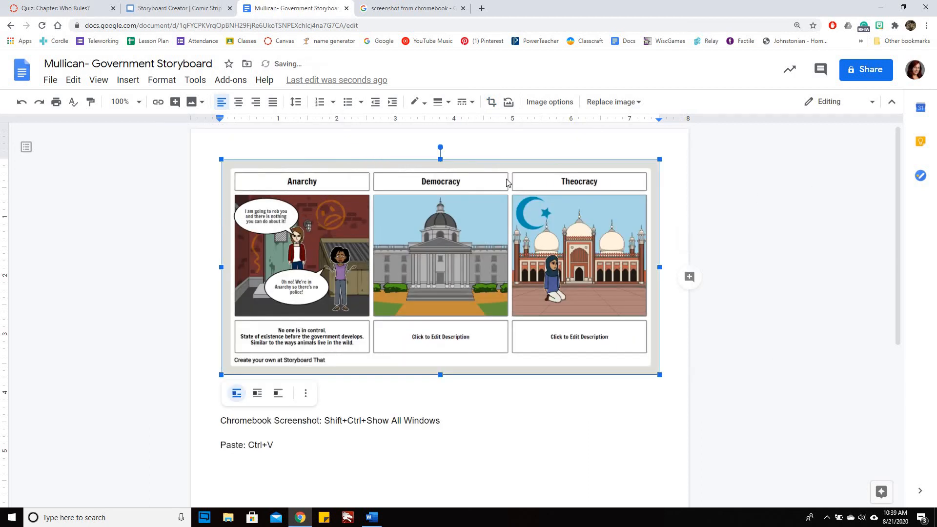
Step: Set the document's page orientation to landscape
click(51, 83)
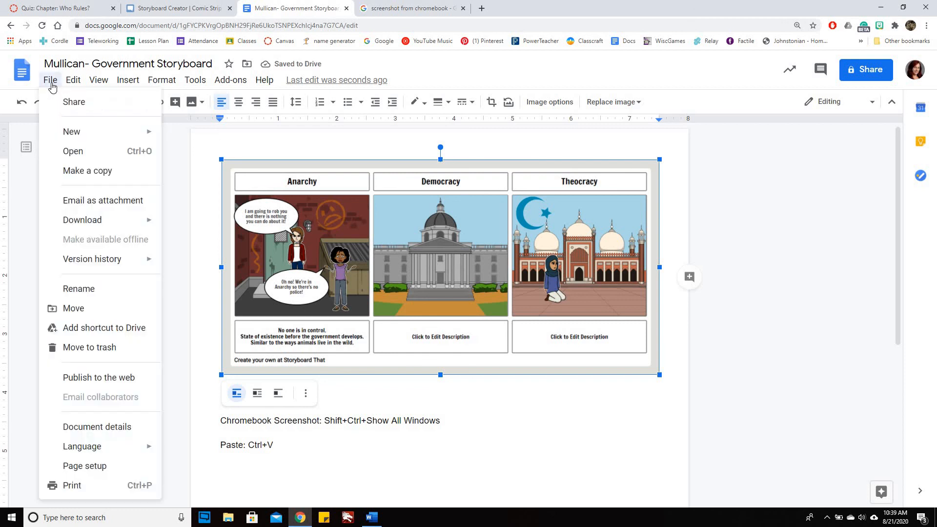
click(114, 467)
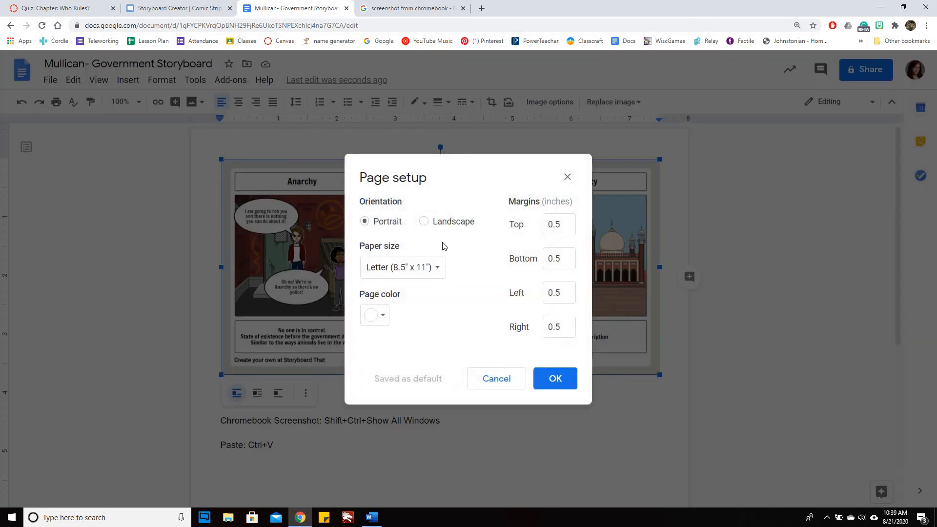
click(424, 222)
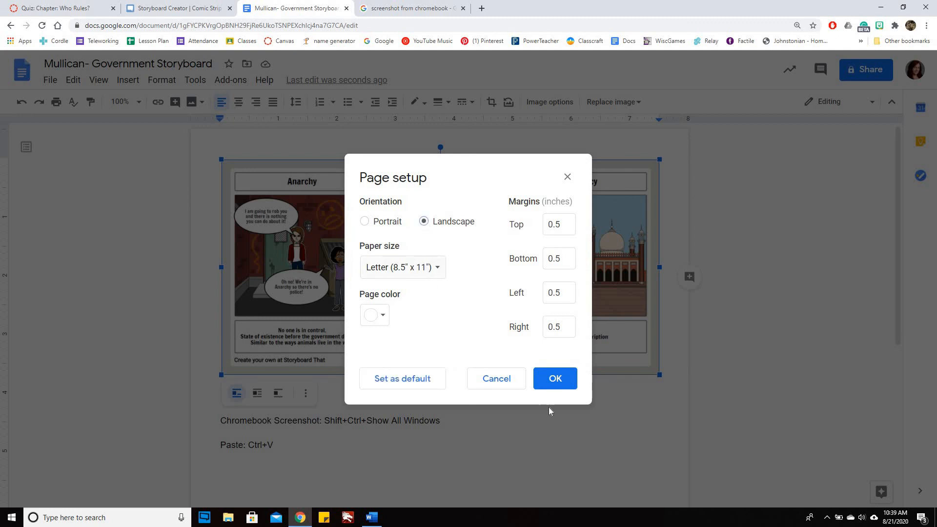
click(552, 379)
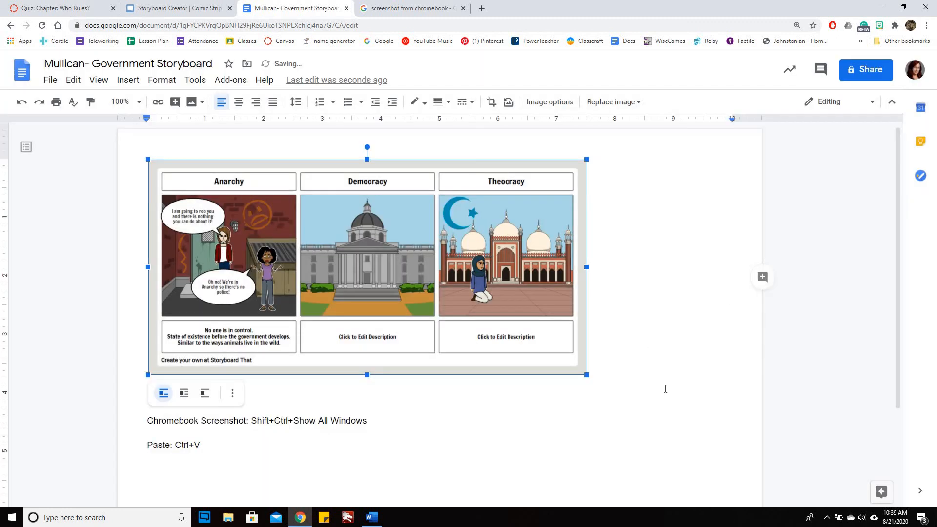
Step: Enlarge the storyboard image proportionally to about 10 inches wide so it spans the landscape page between its margins, and deselect it
drag(697, 414, 719, 458)
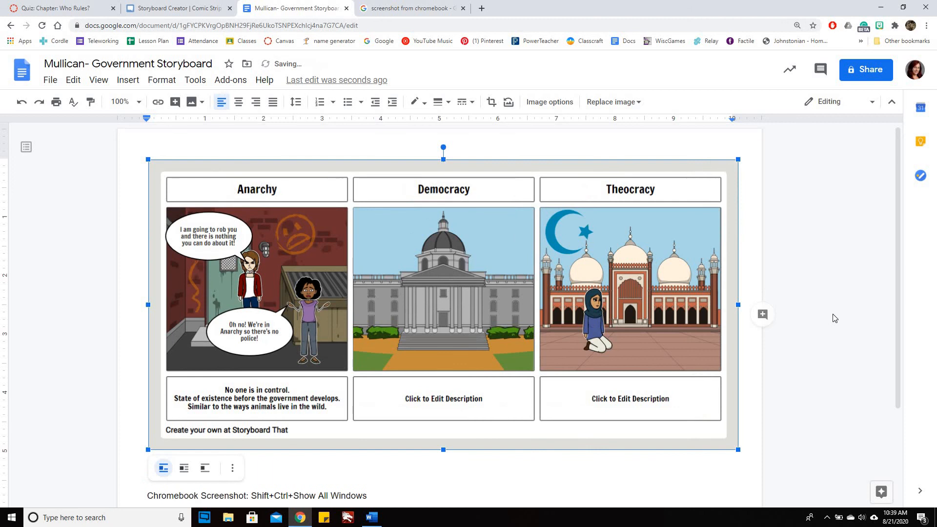
click(828, 402)
scroll(826, 394, down, 2)
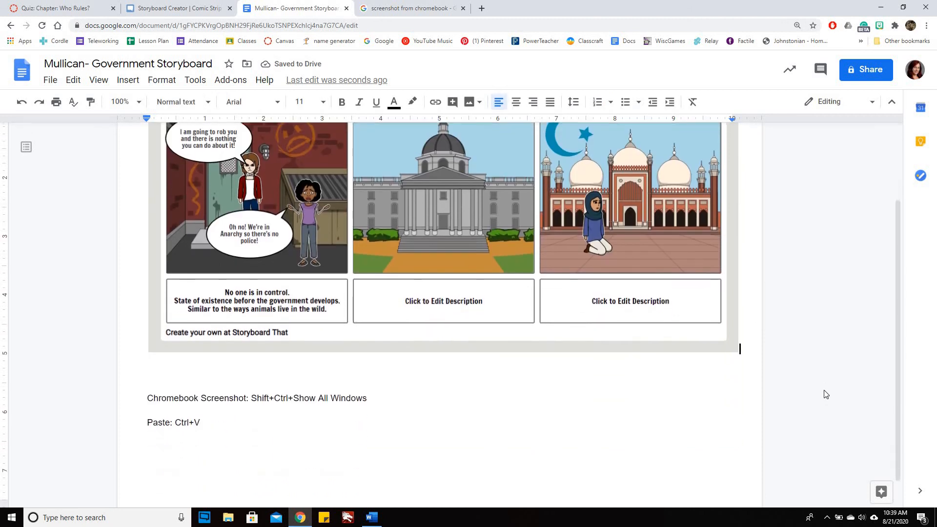
scroll(826, 394, up, 2)
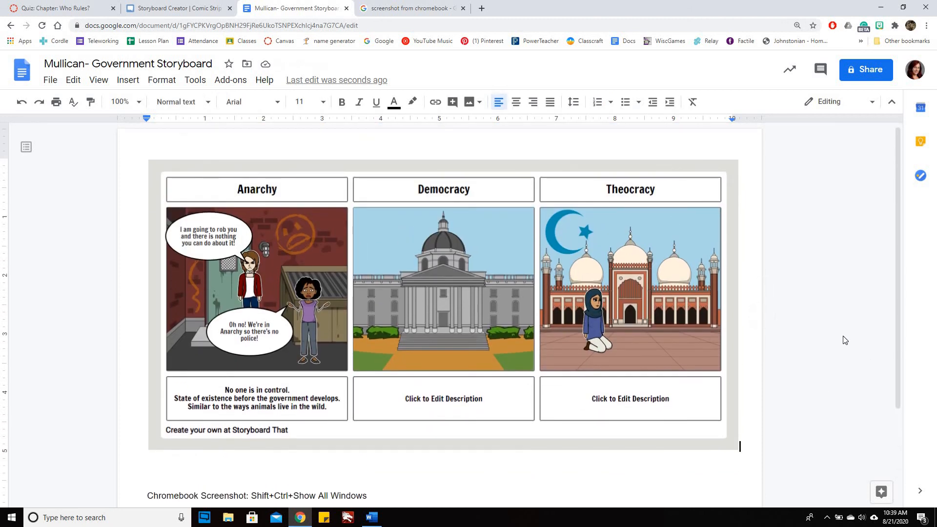